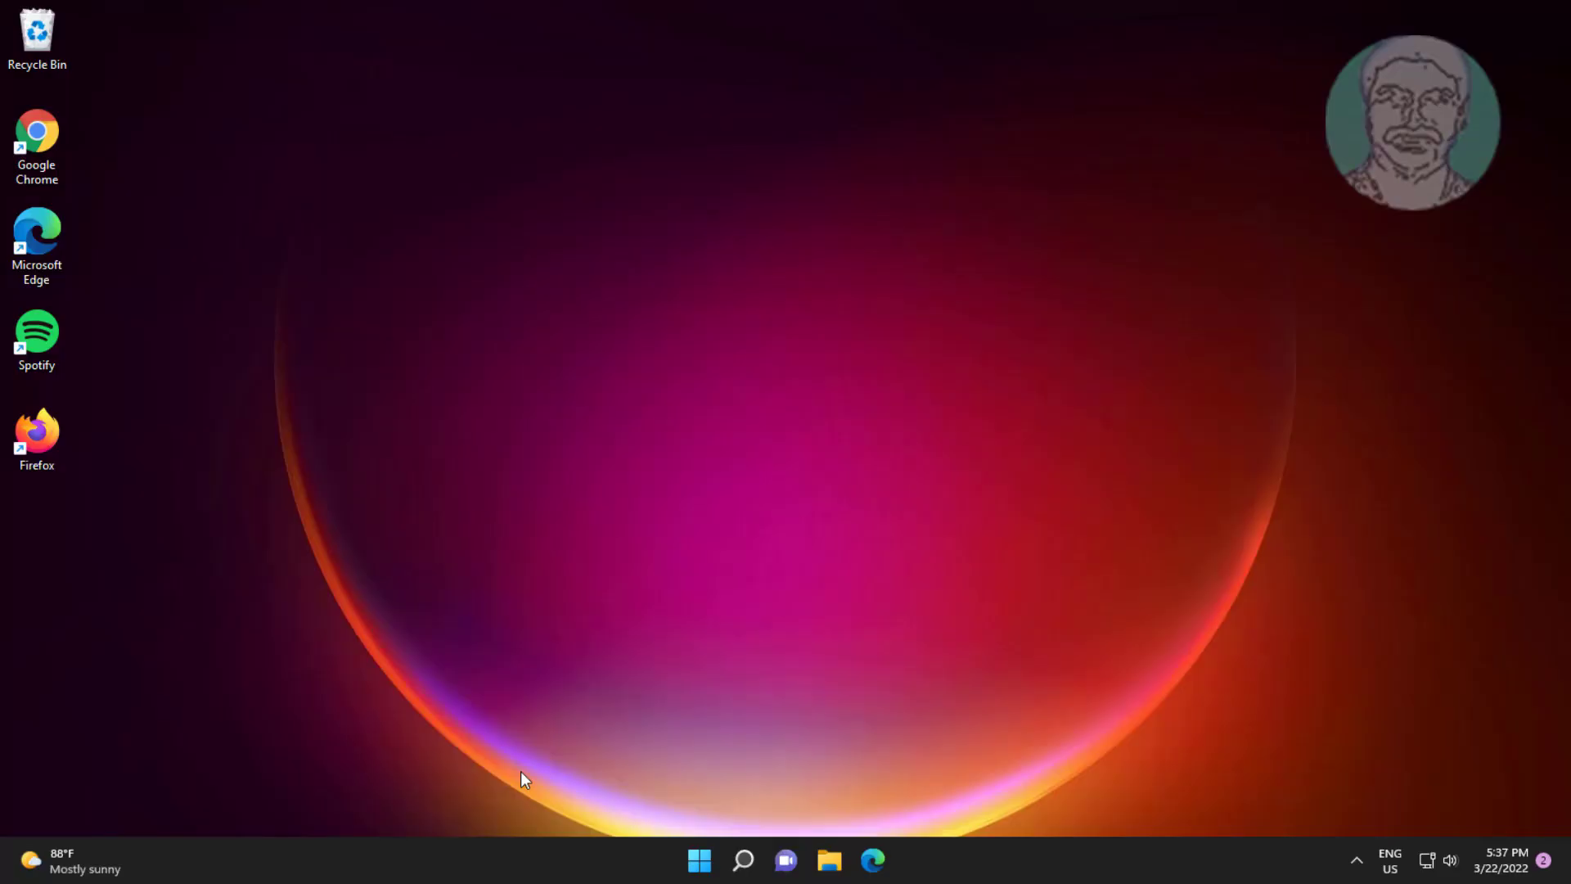
- Search Windows for cmd and launch Command Prompt as administrator
left_click(743, 859)
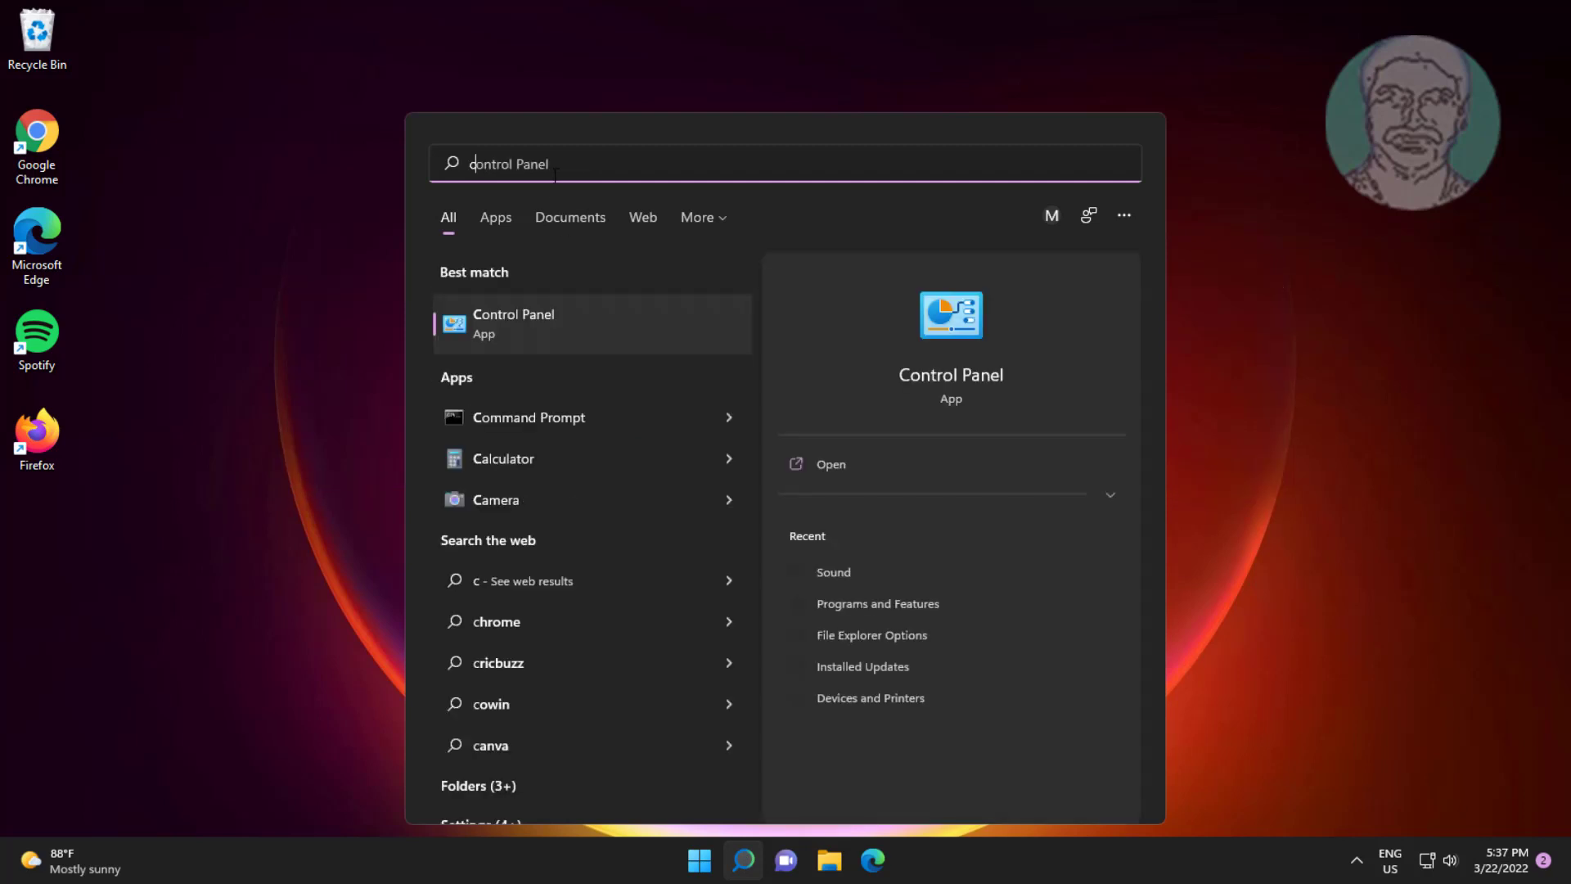
type("cmd")
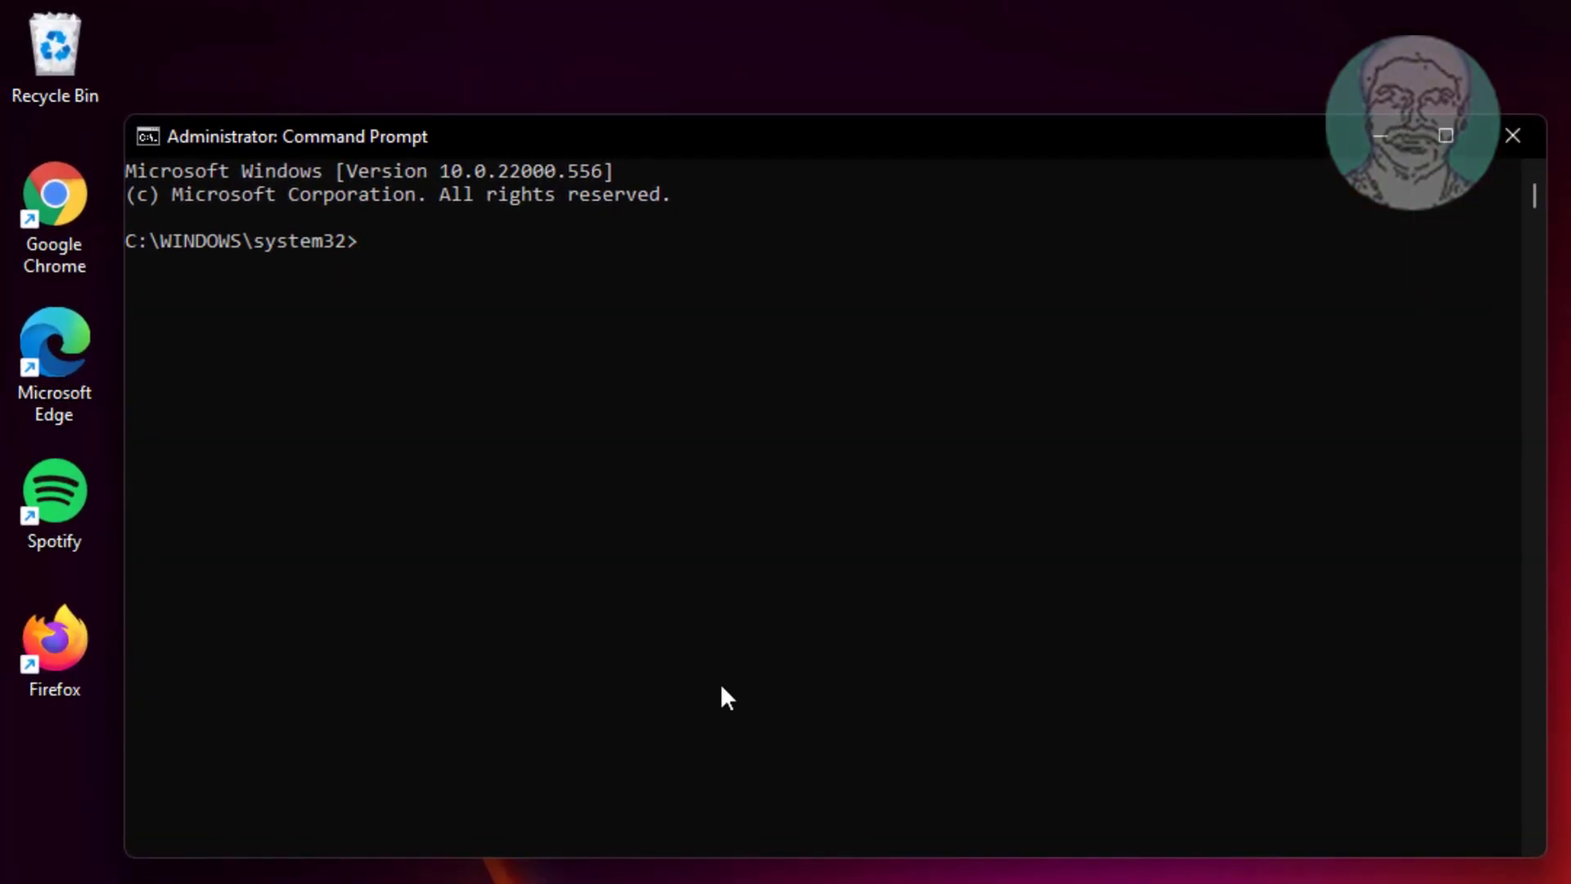
- Stop the wuauserv, cryptsvc, bits and msiserver services with net stop commands
type("net stop wuauserv")
key("Return")
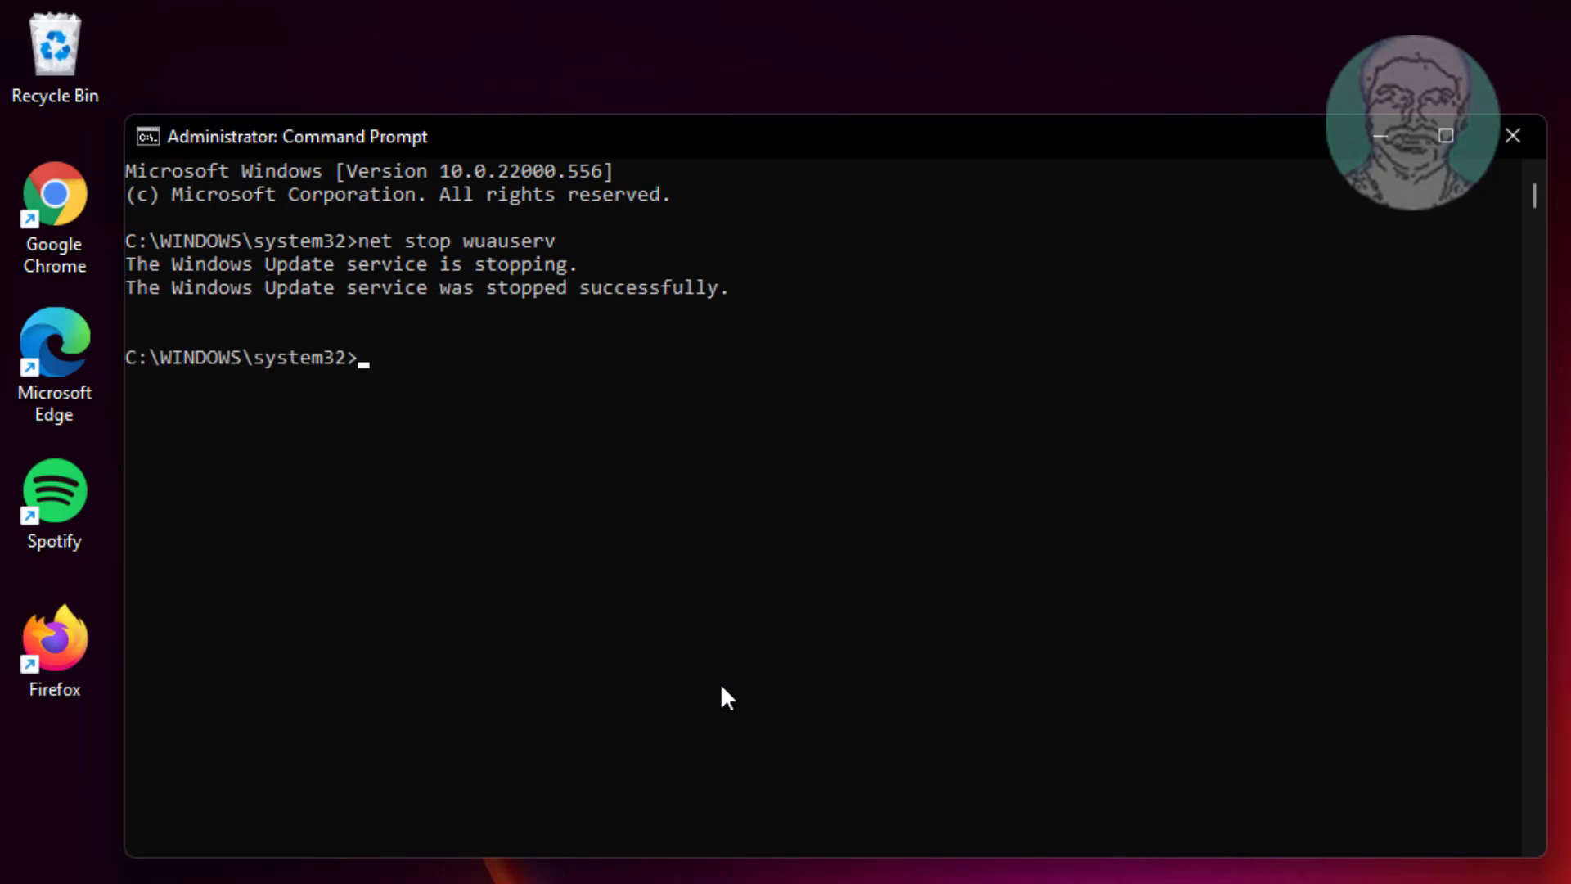
type("net stop cryptsvc")
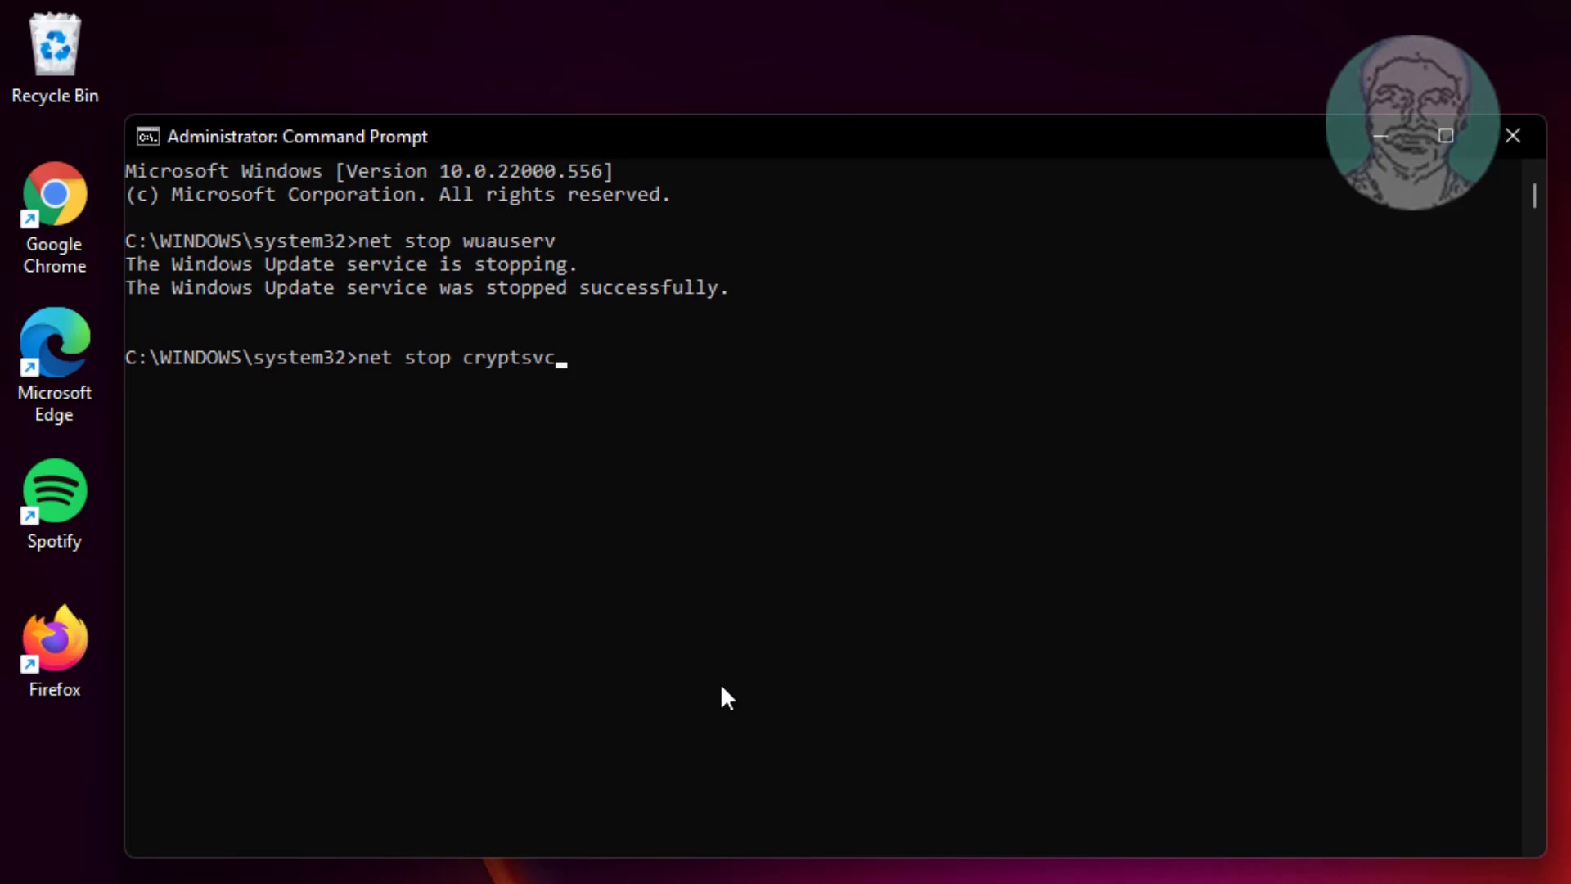
key("Return")
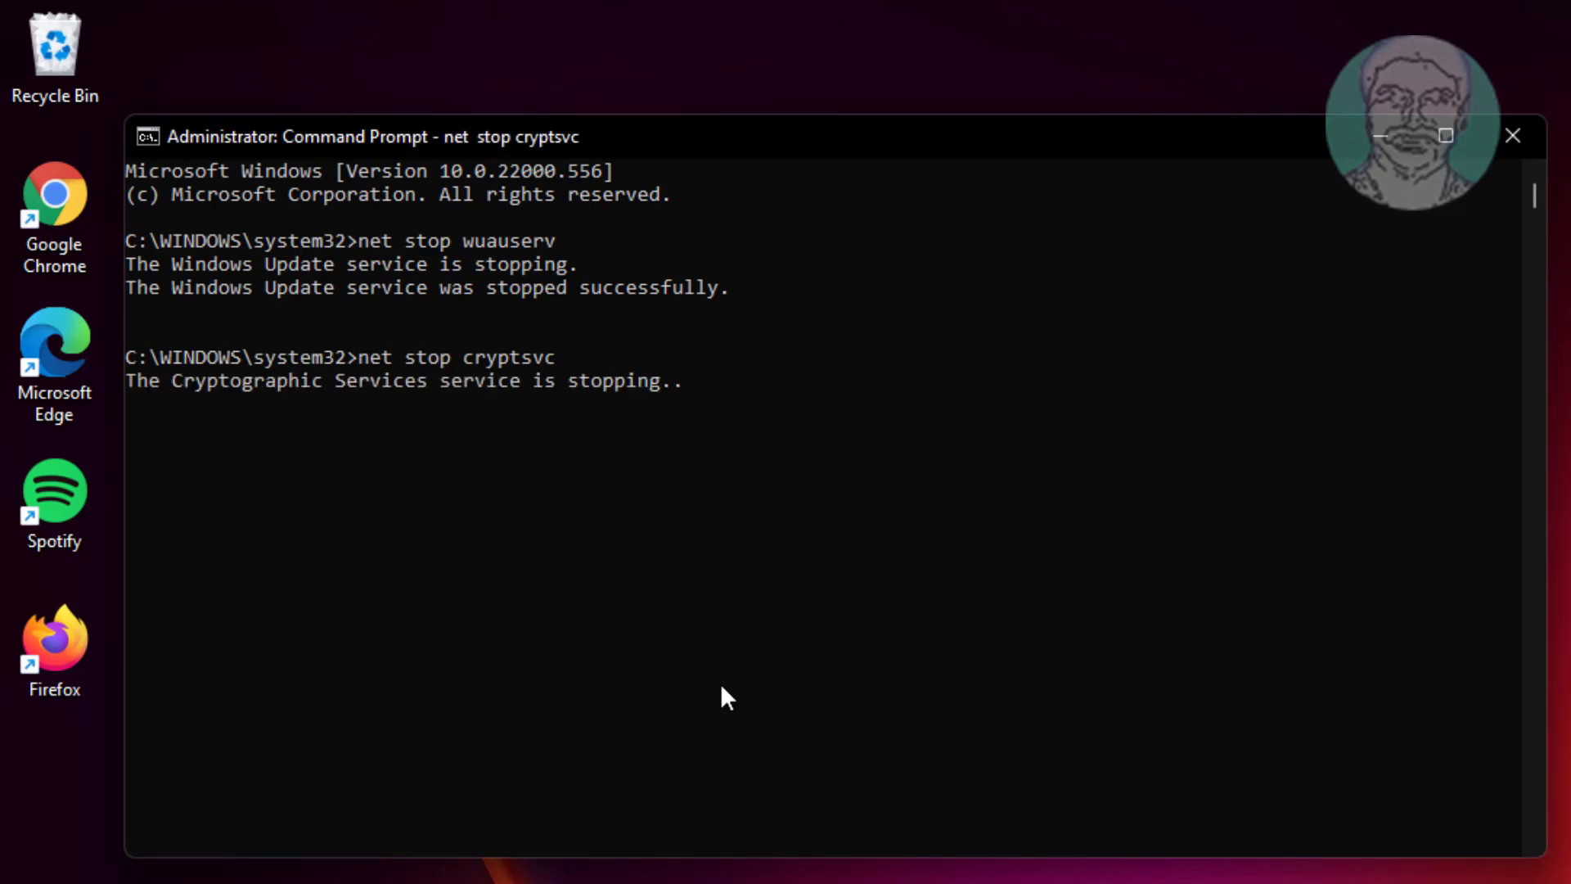
type("ne")
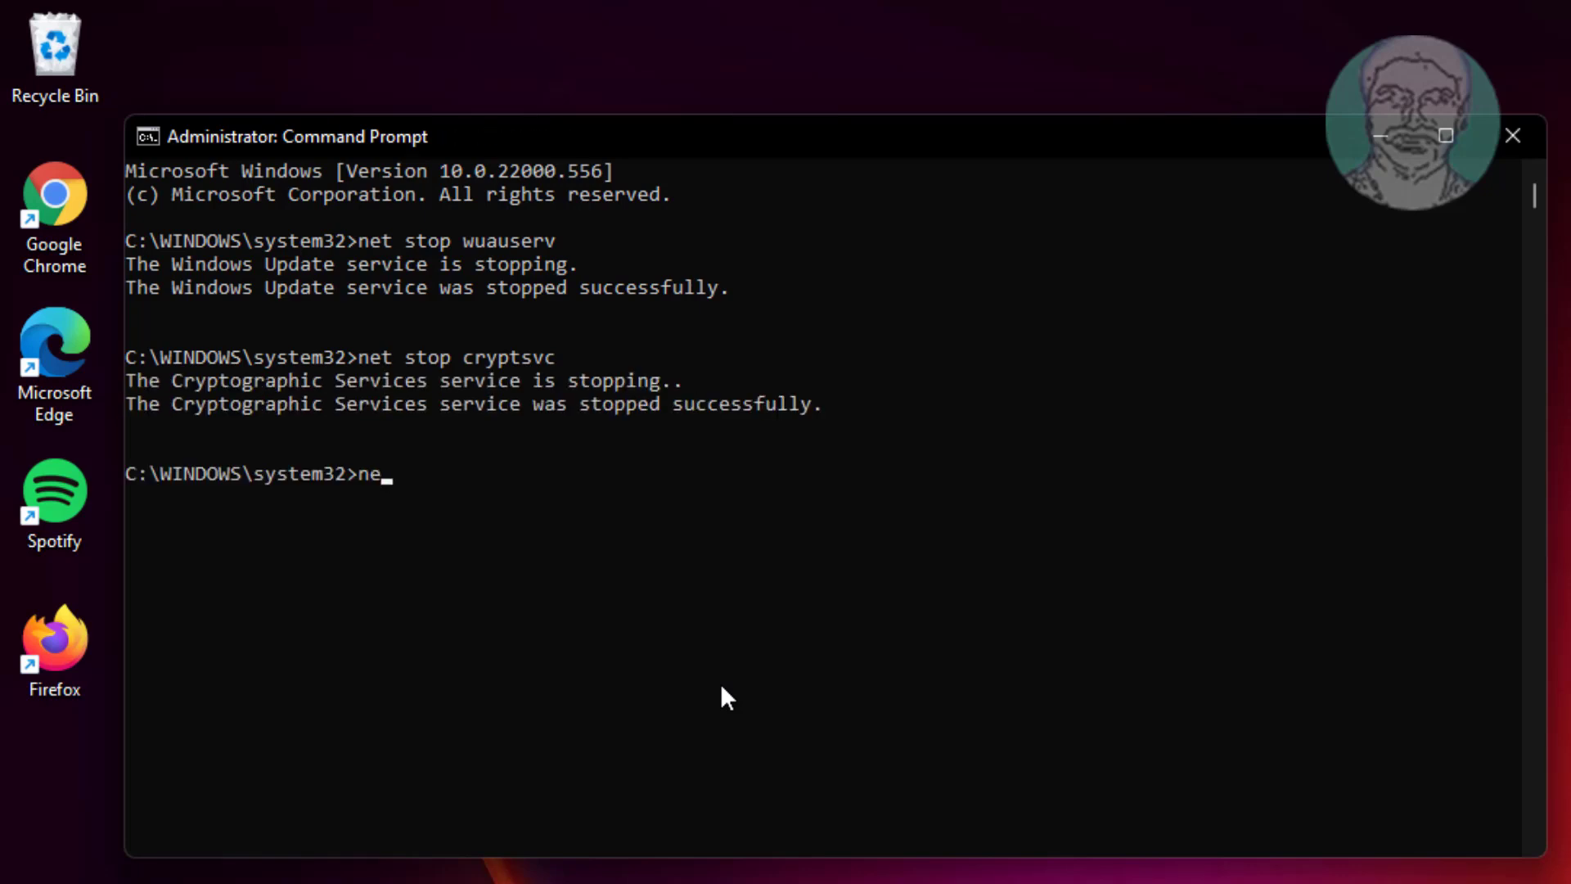
type("t stop bits")
key("Return")
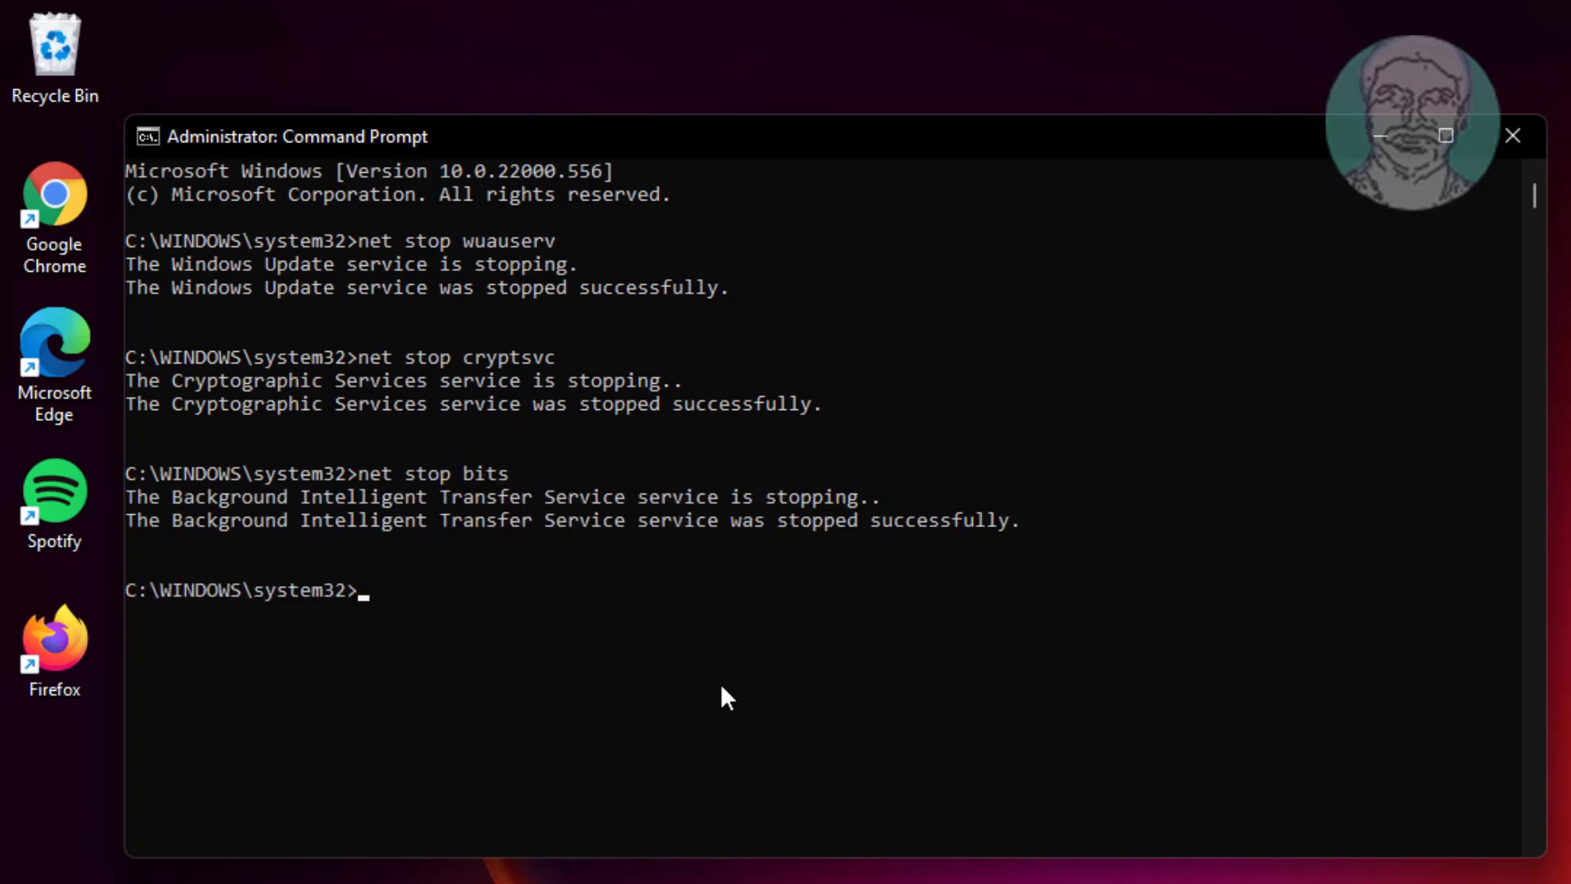
type("net stop msiserver")
key("Return")
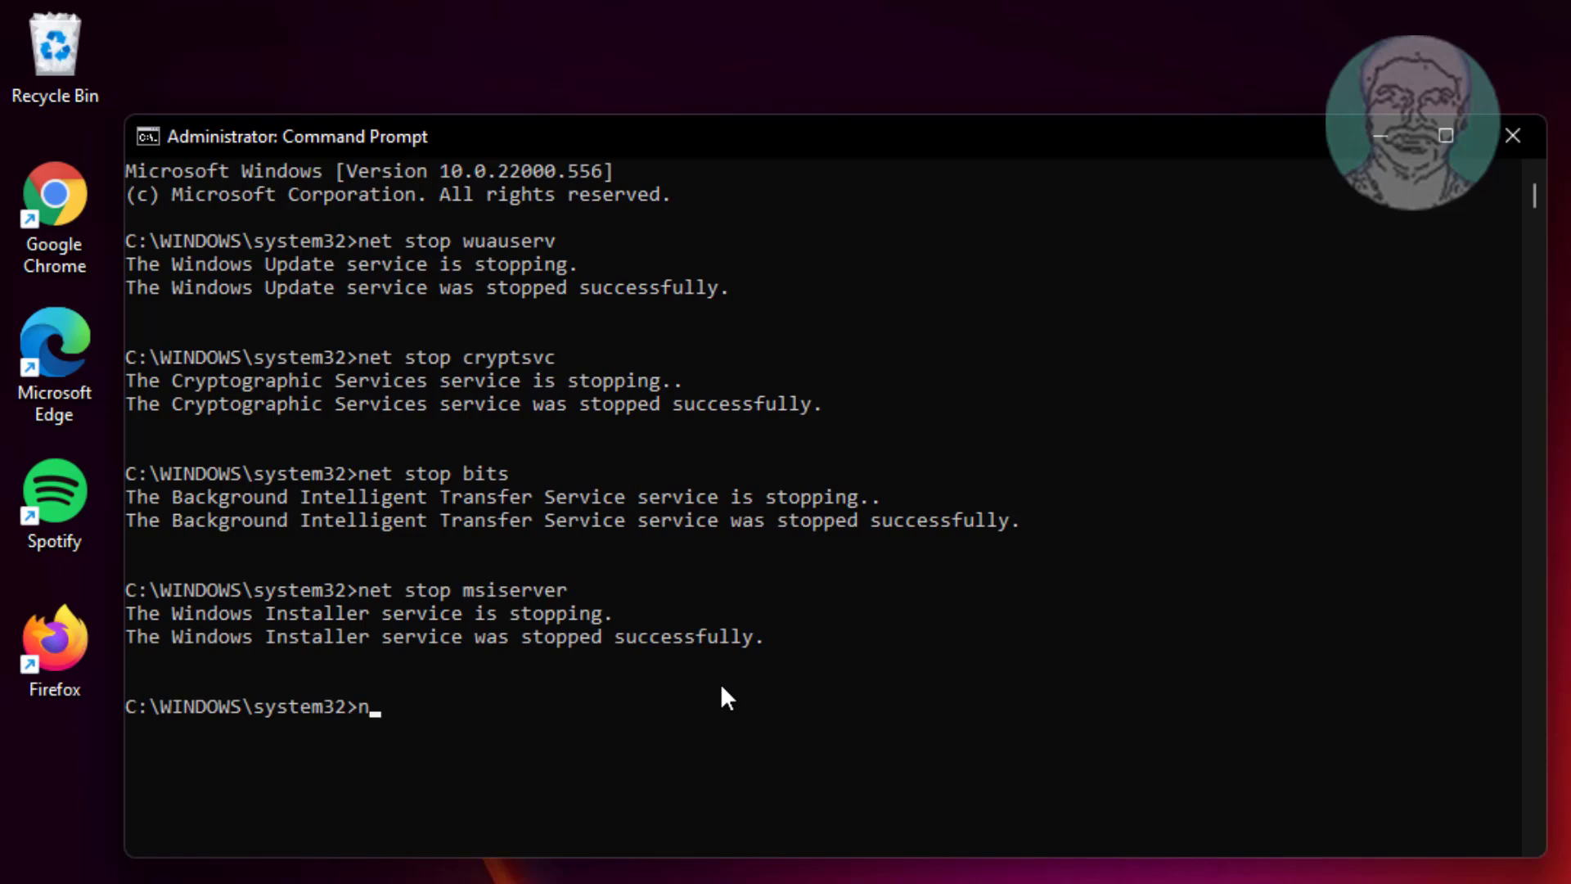
- Rename softwaredistribution to softwaredistribution.old and catroot2 to catroot2.old
type("ren c:\\windows\\")
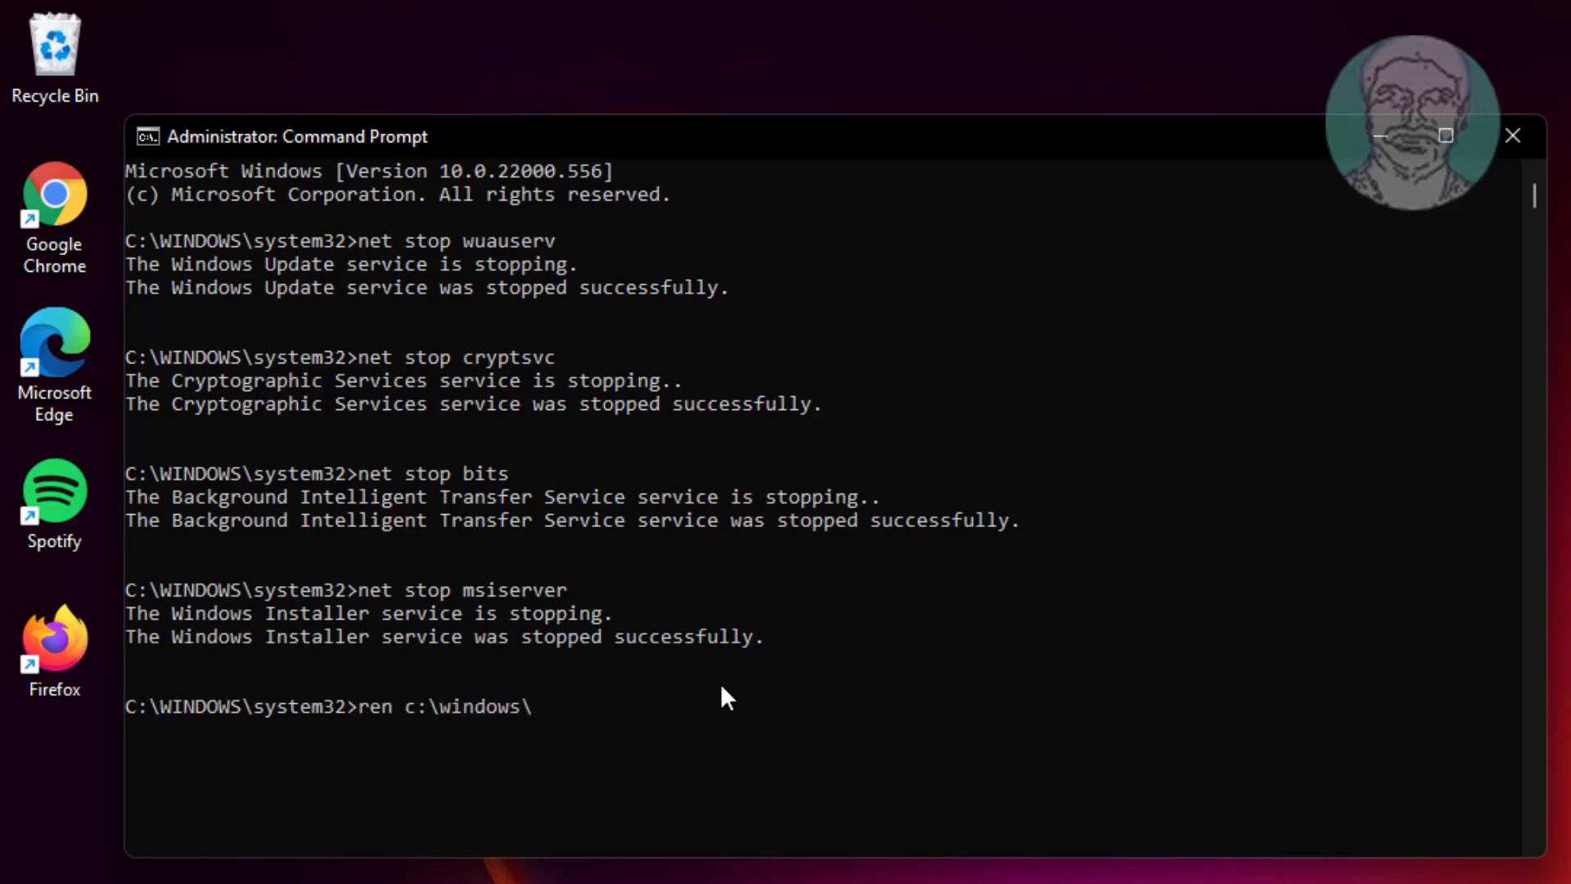
type("softwaredis")
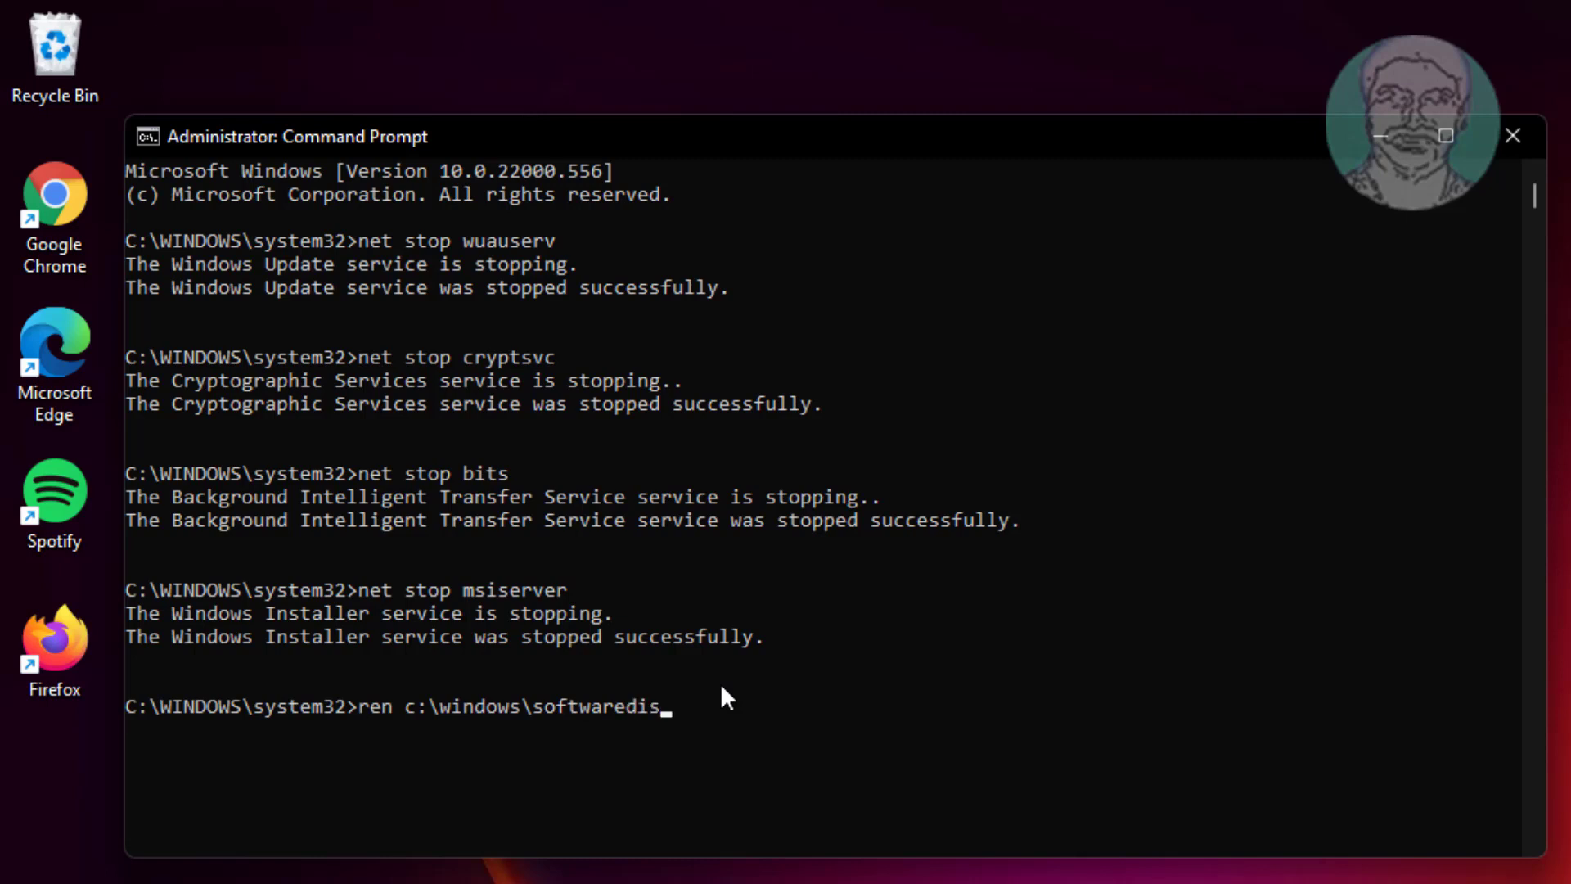
type("tribution softwaredistribution")
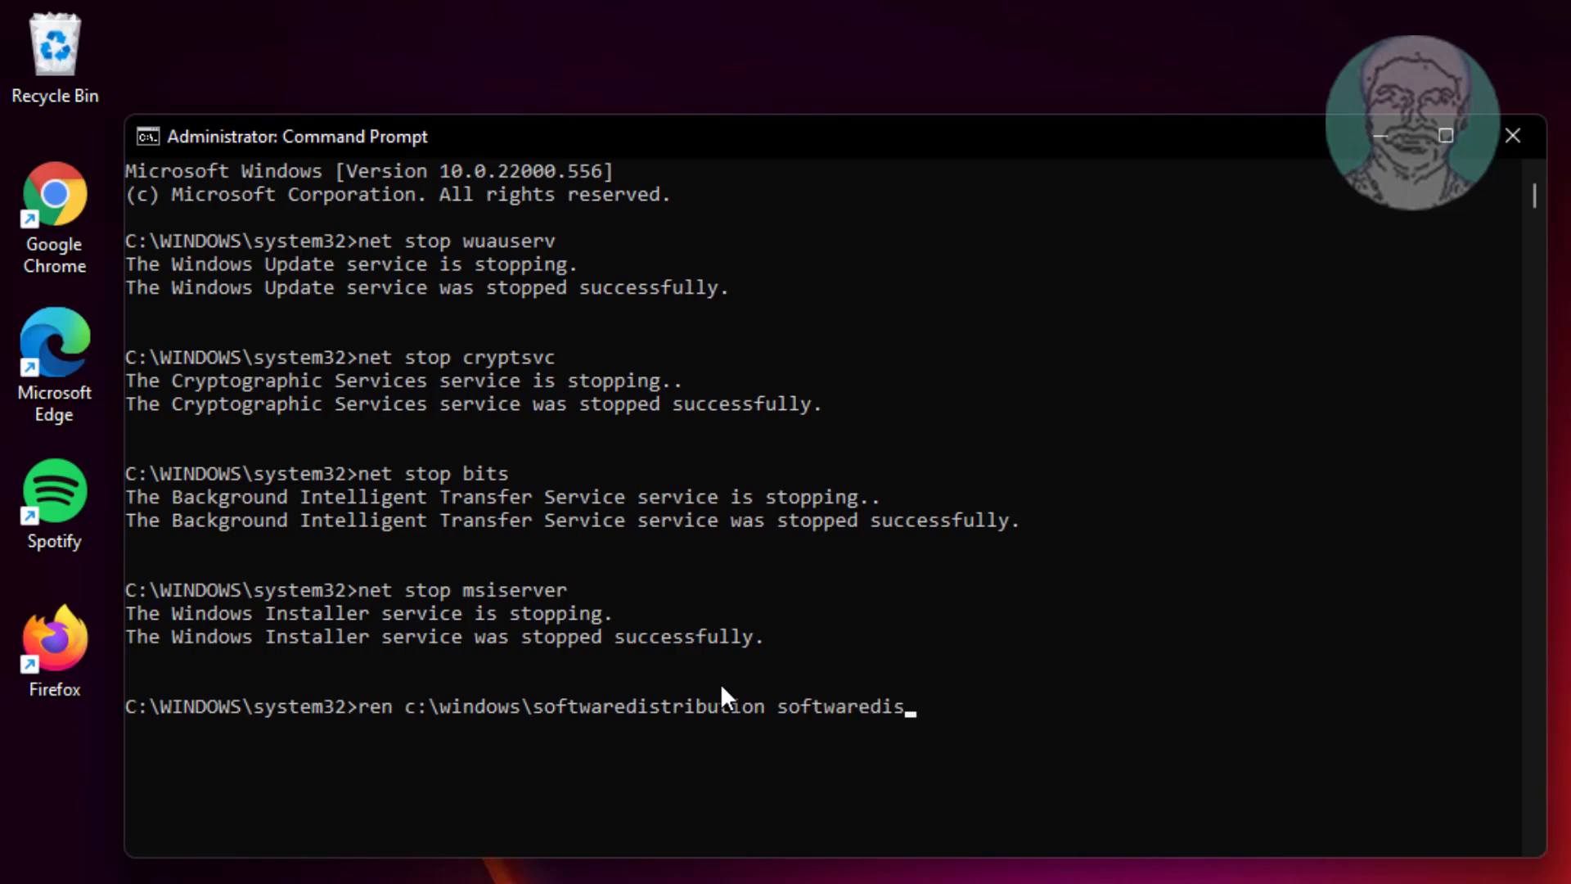
type(".old")
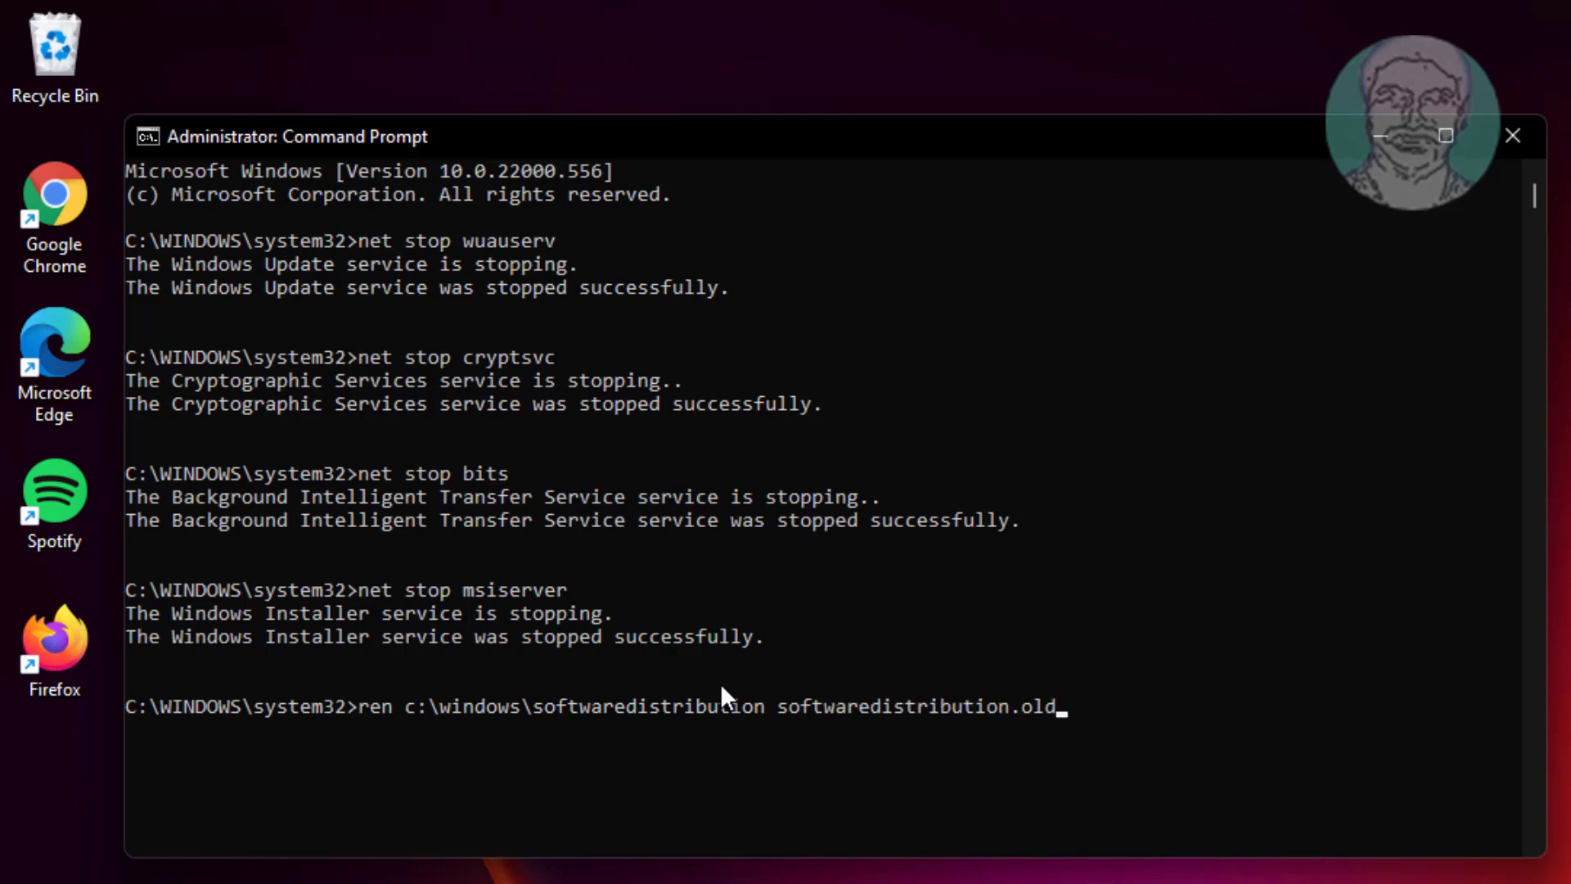
key("Return")
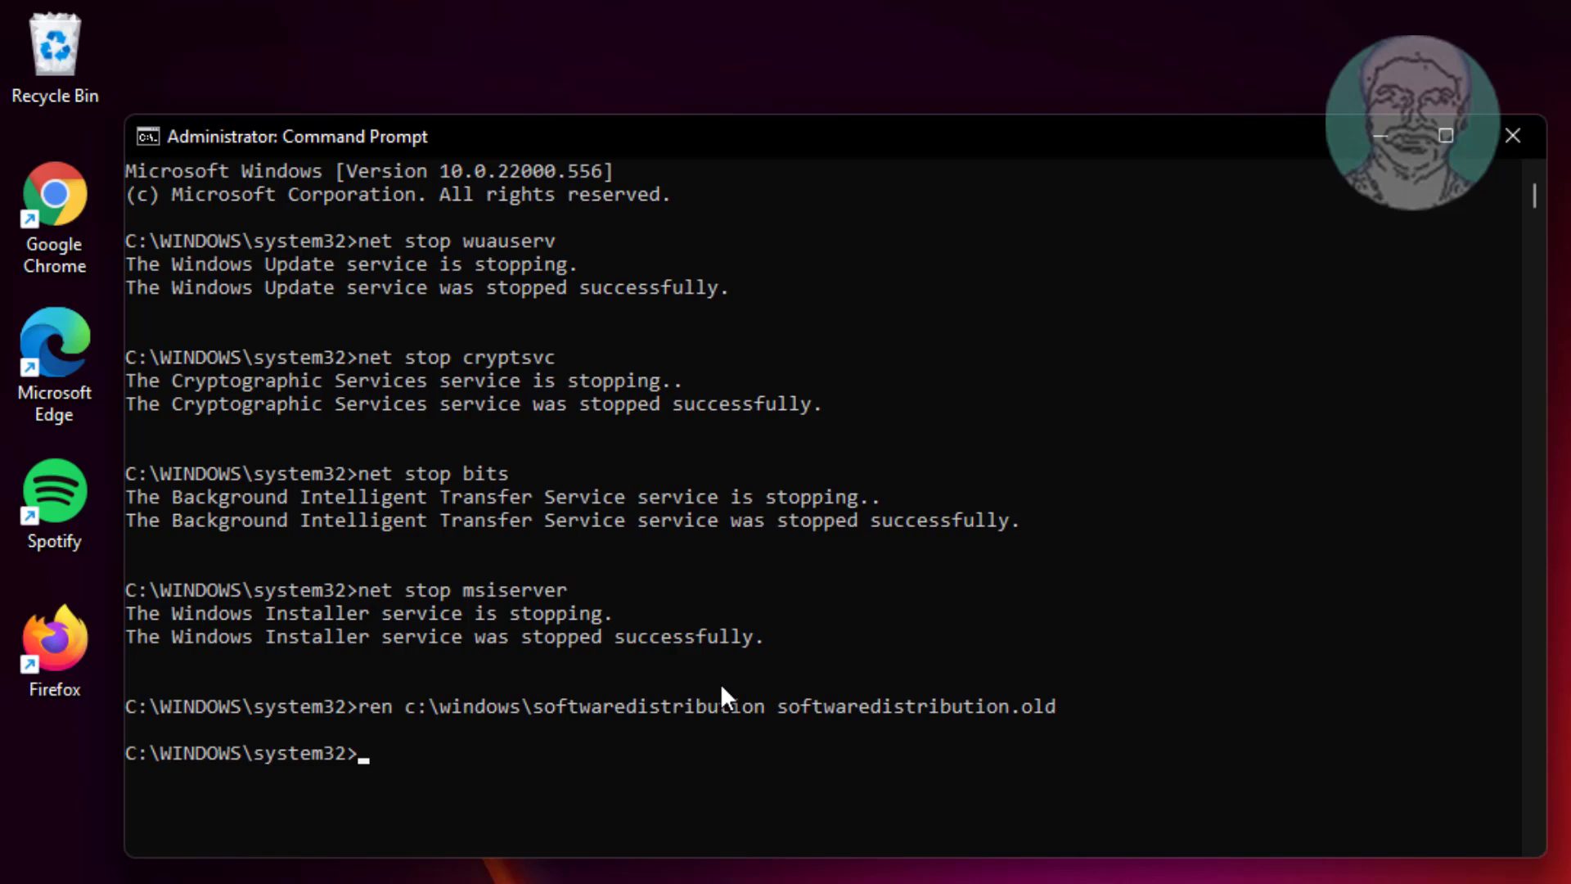
type("ren c")
type(":\\")
type("windows\\")
type("system32")
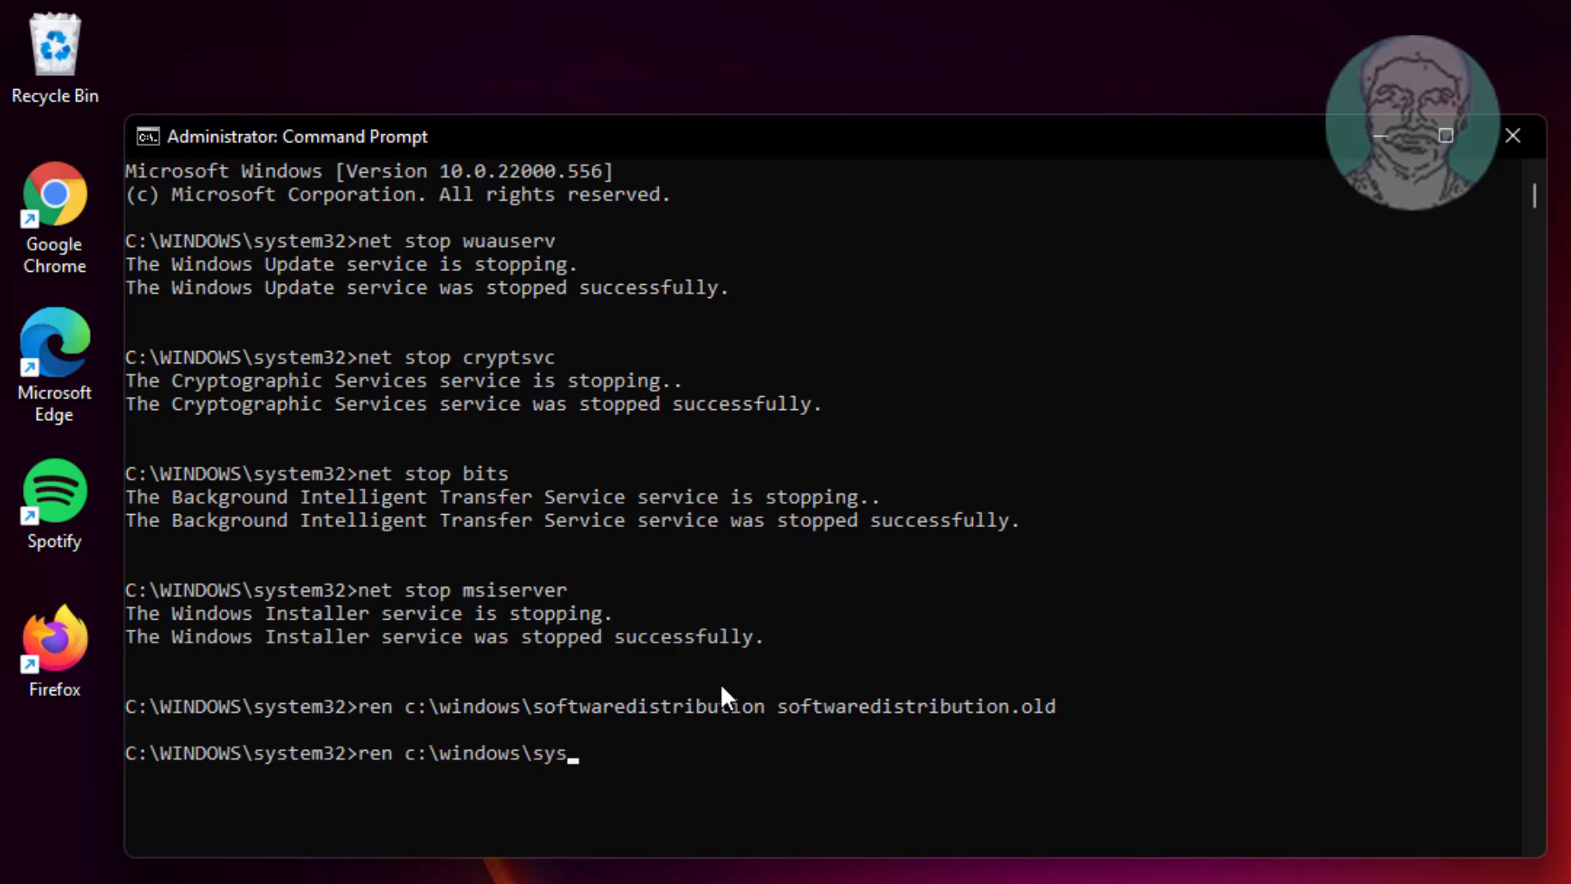
type("\\catroot2 catroo")
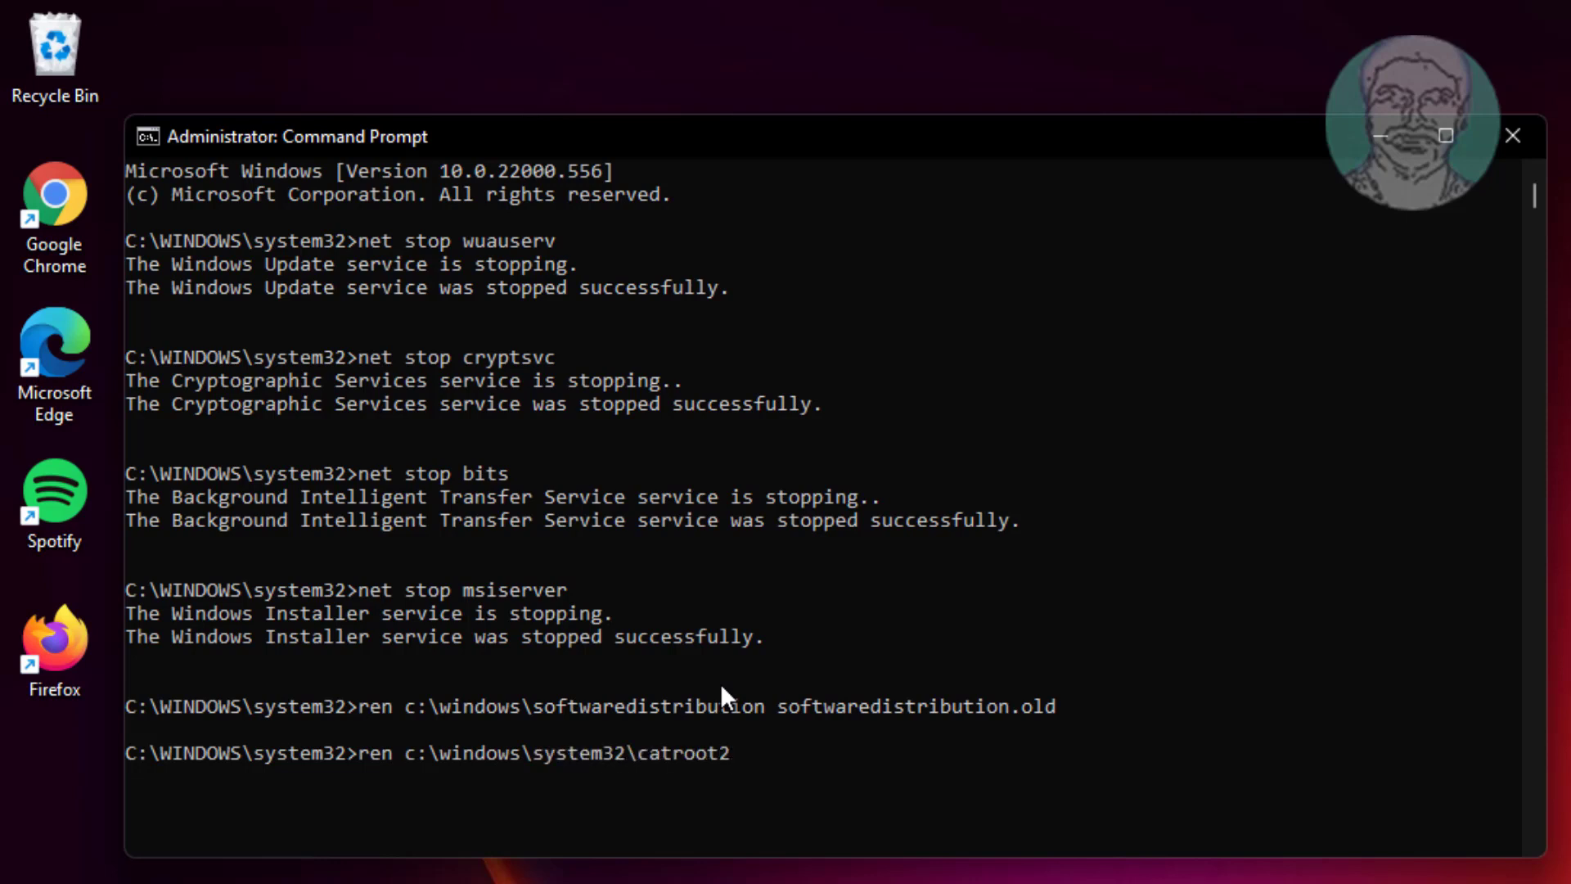
type("t2.old")
key("Return")
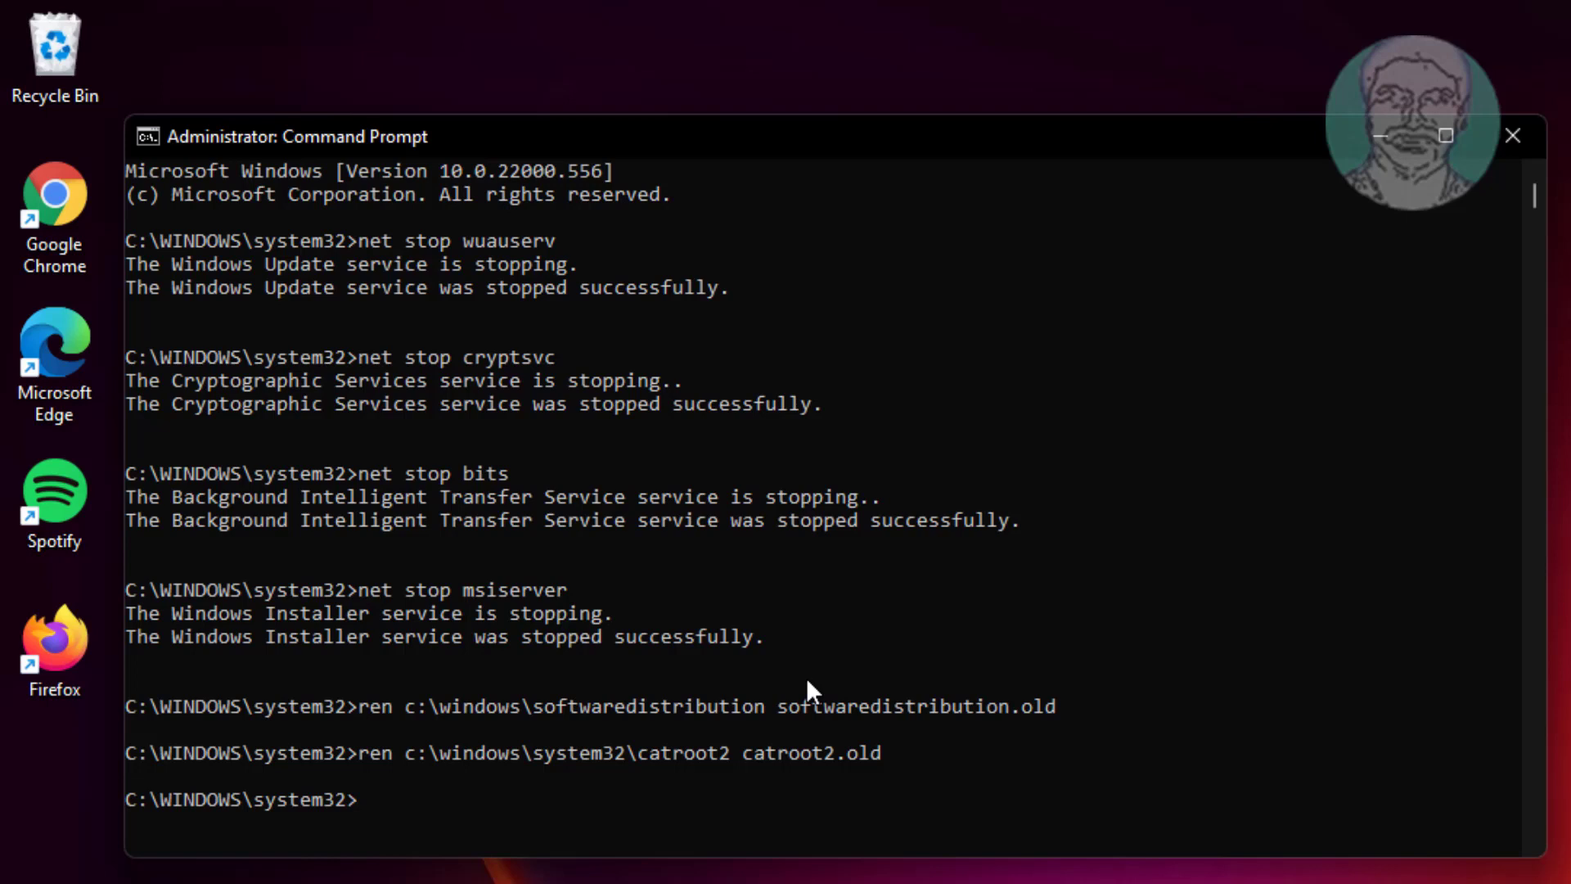
- Restart the wuauserv, cryptsvc, bits and msiserver services with net start commands
scroll(808, 687, "down", 1)
type("net")
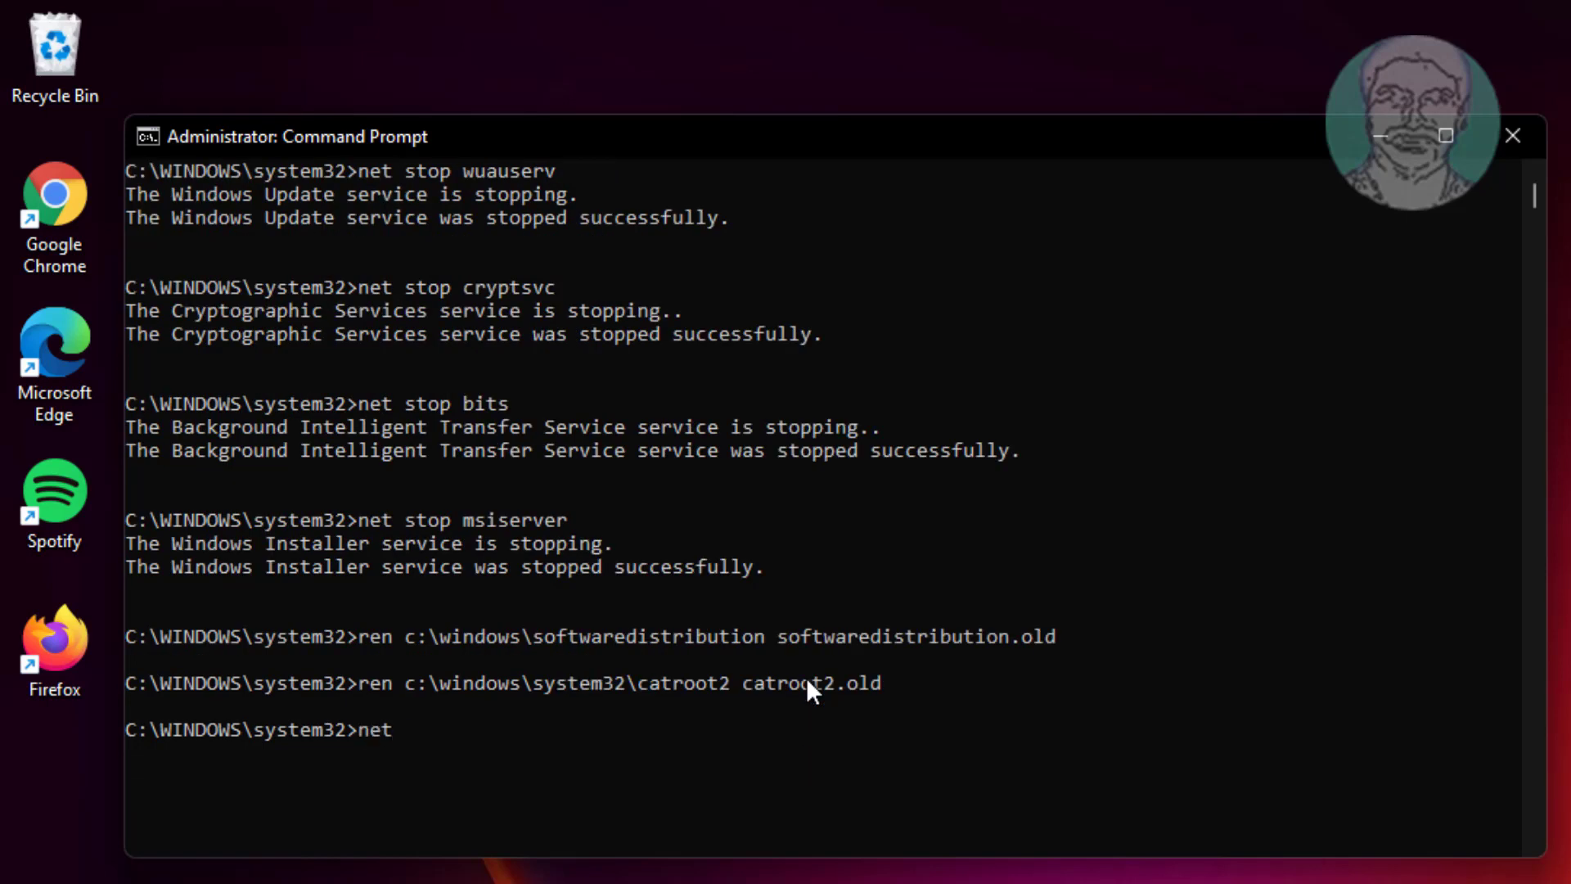
type(" start wuauserv")
key("Return")
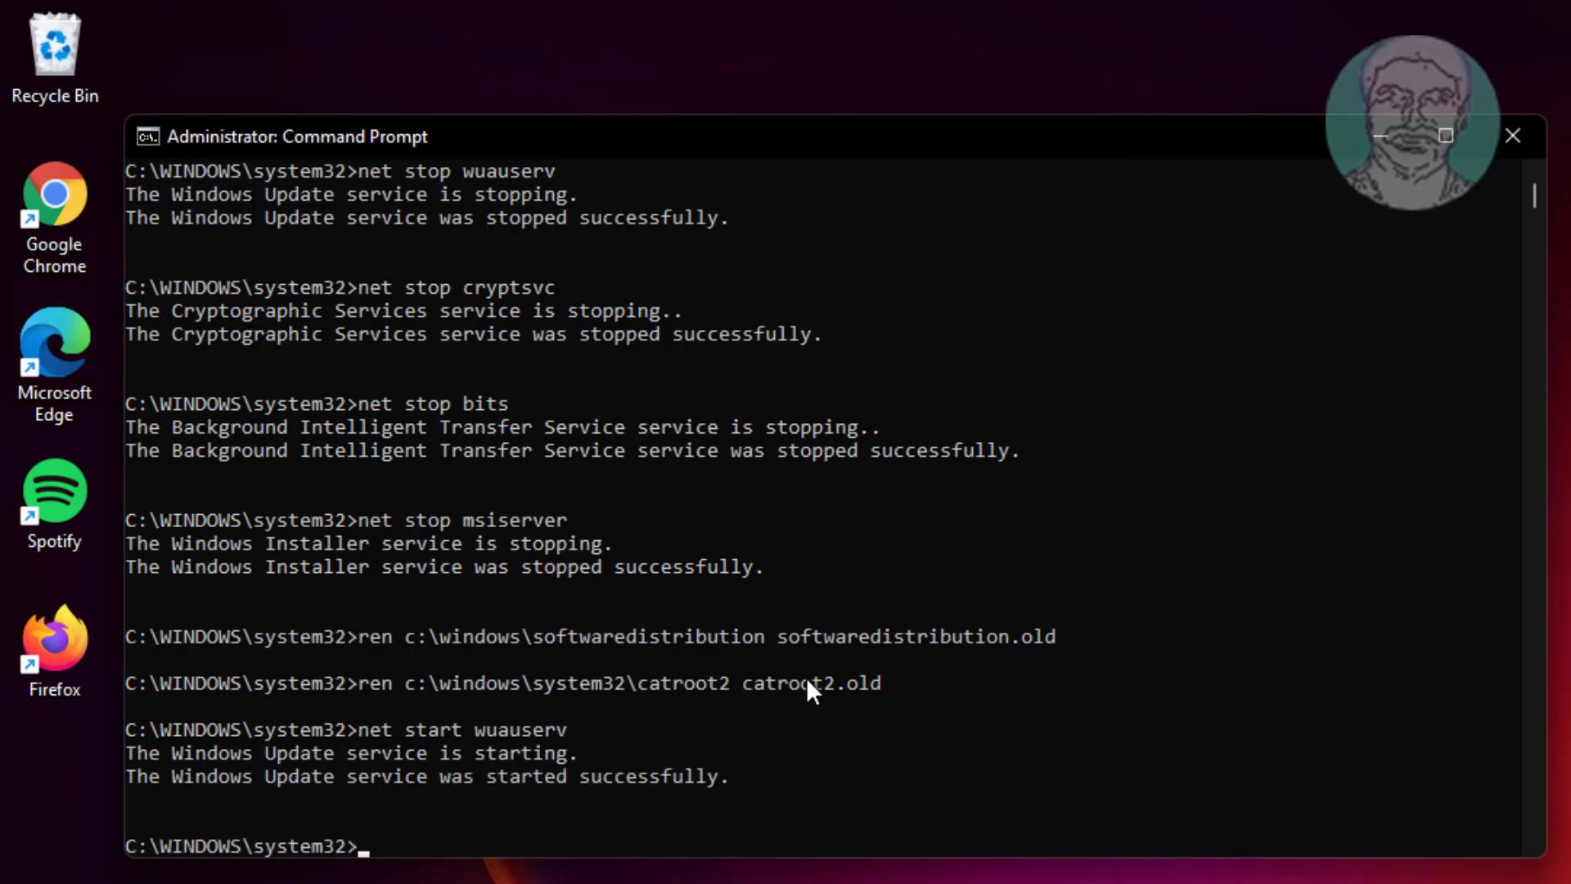
type("net start cryptsvc")
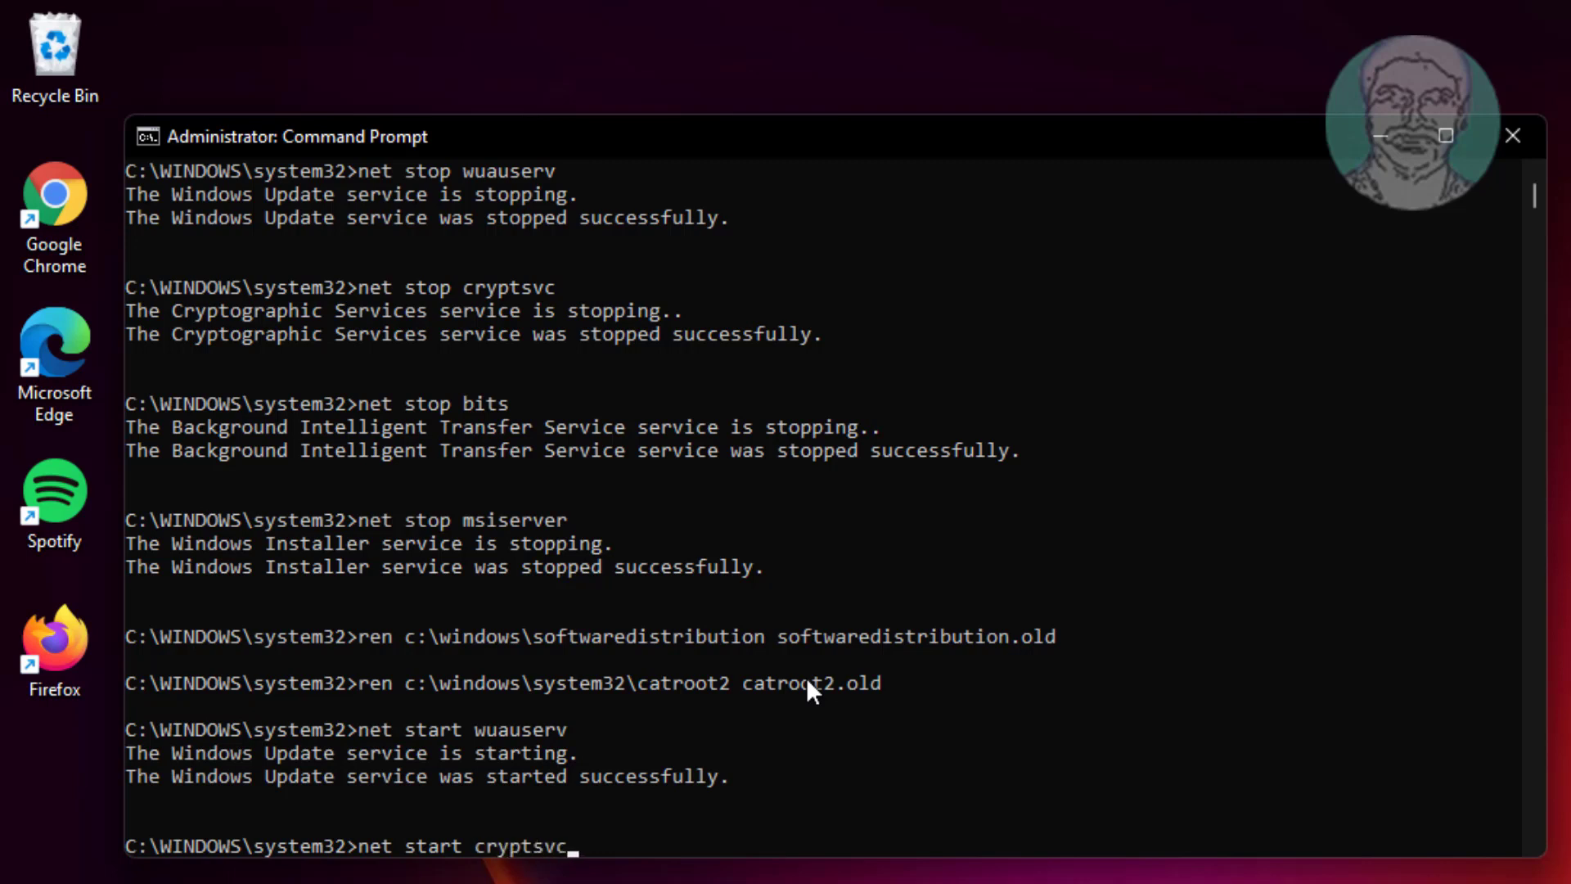
key("Return")
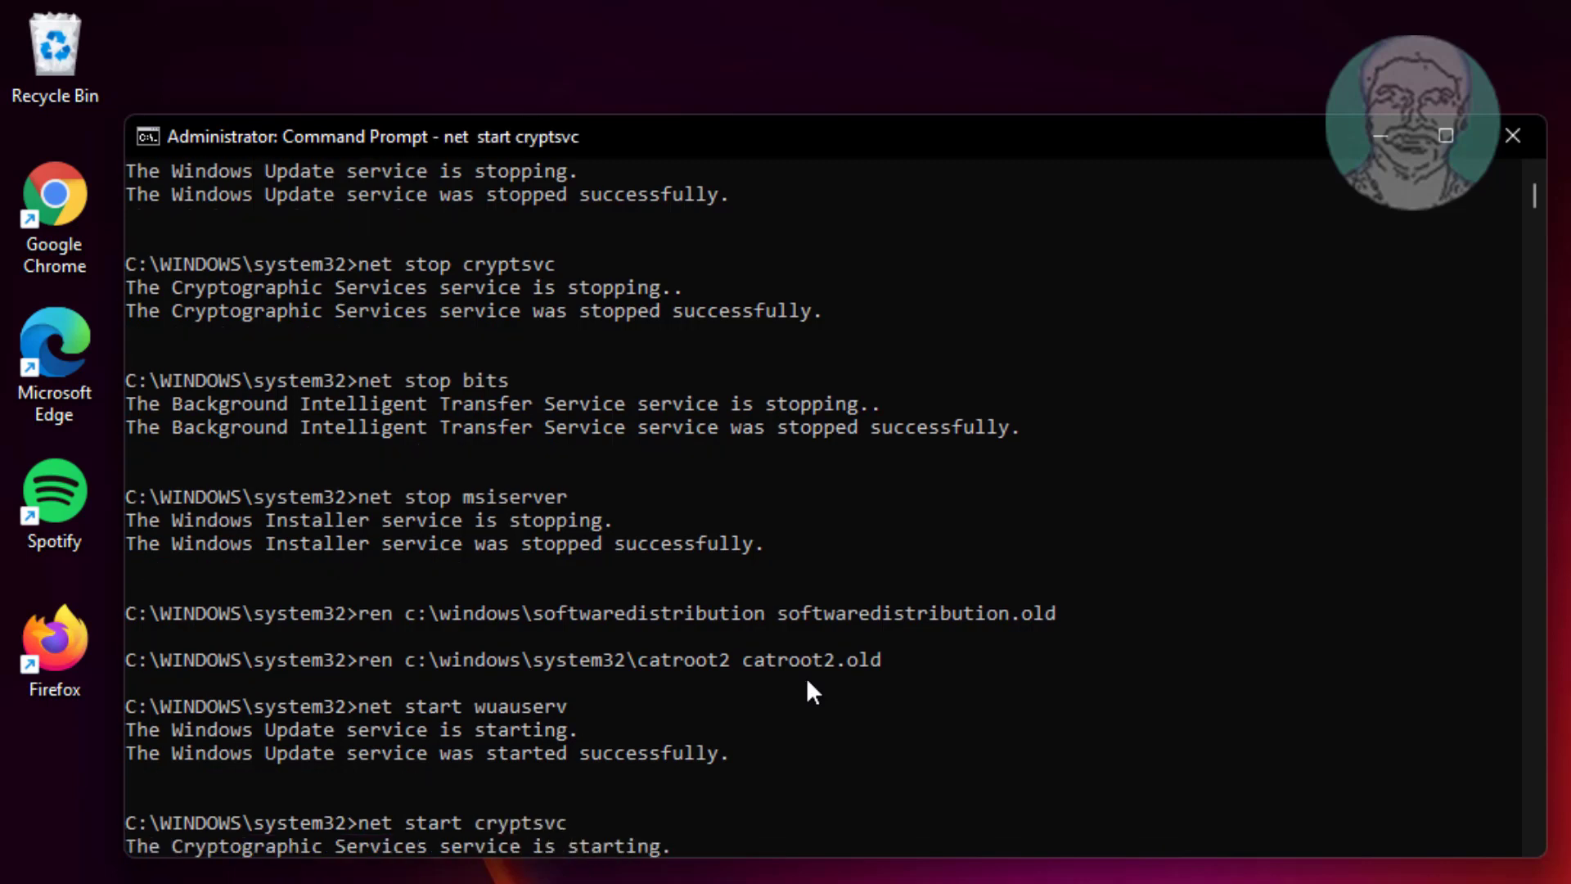
type("net s")
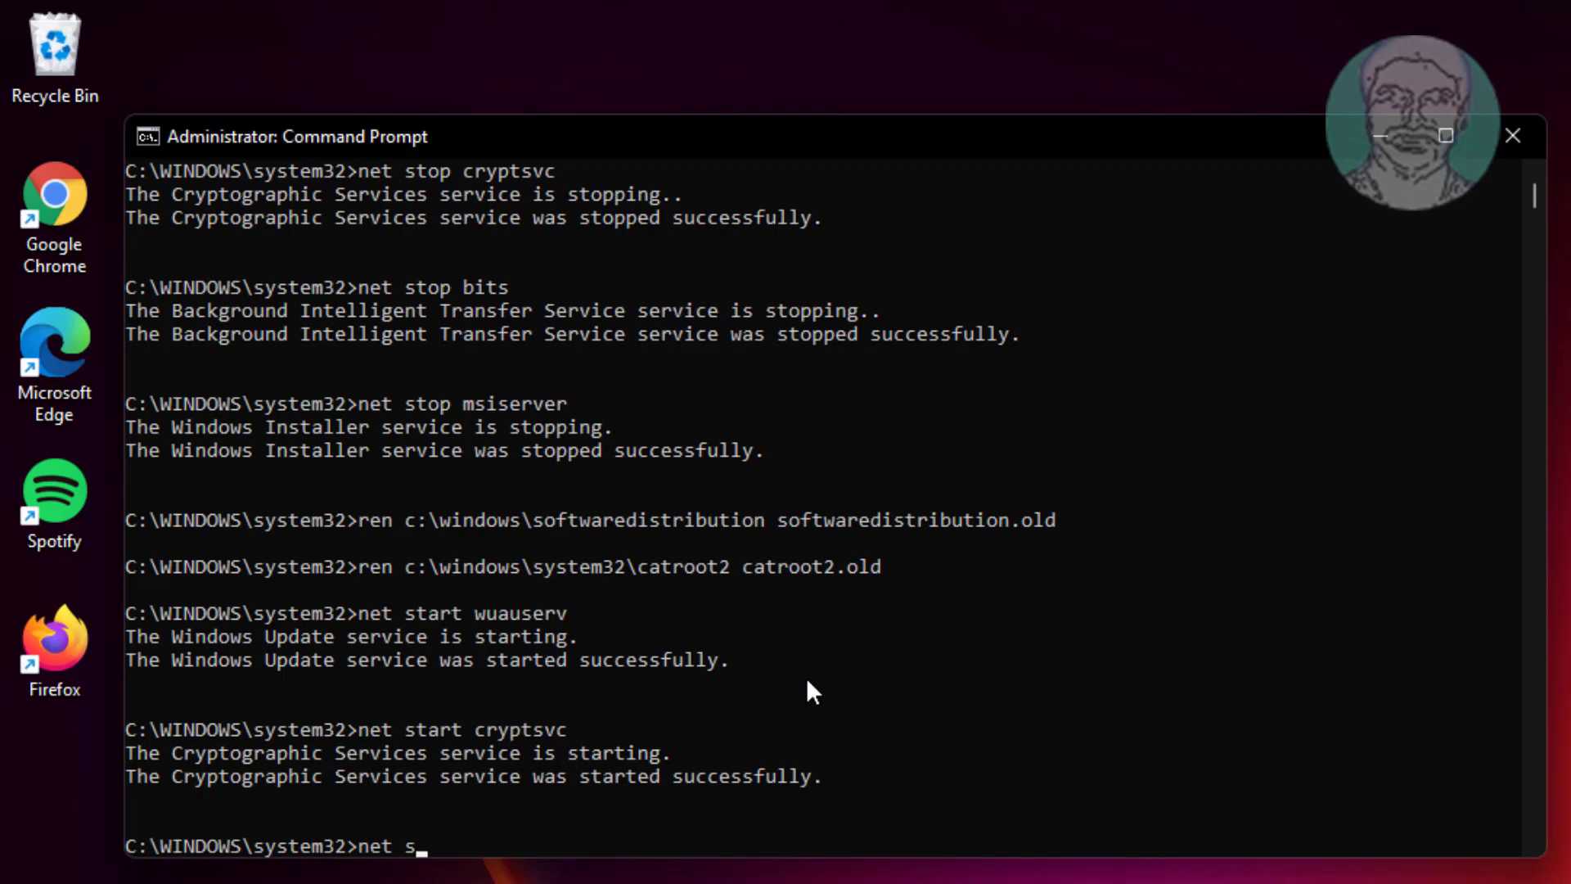
type("tart bits")
key("Return")
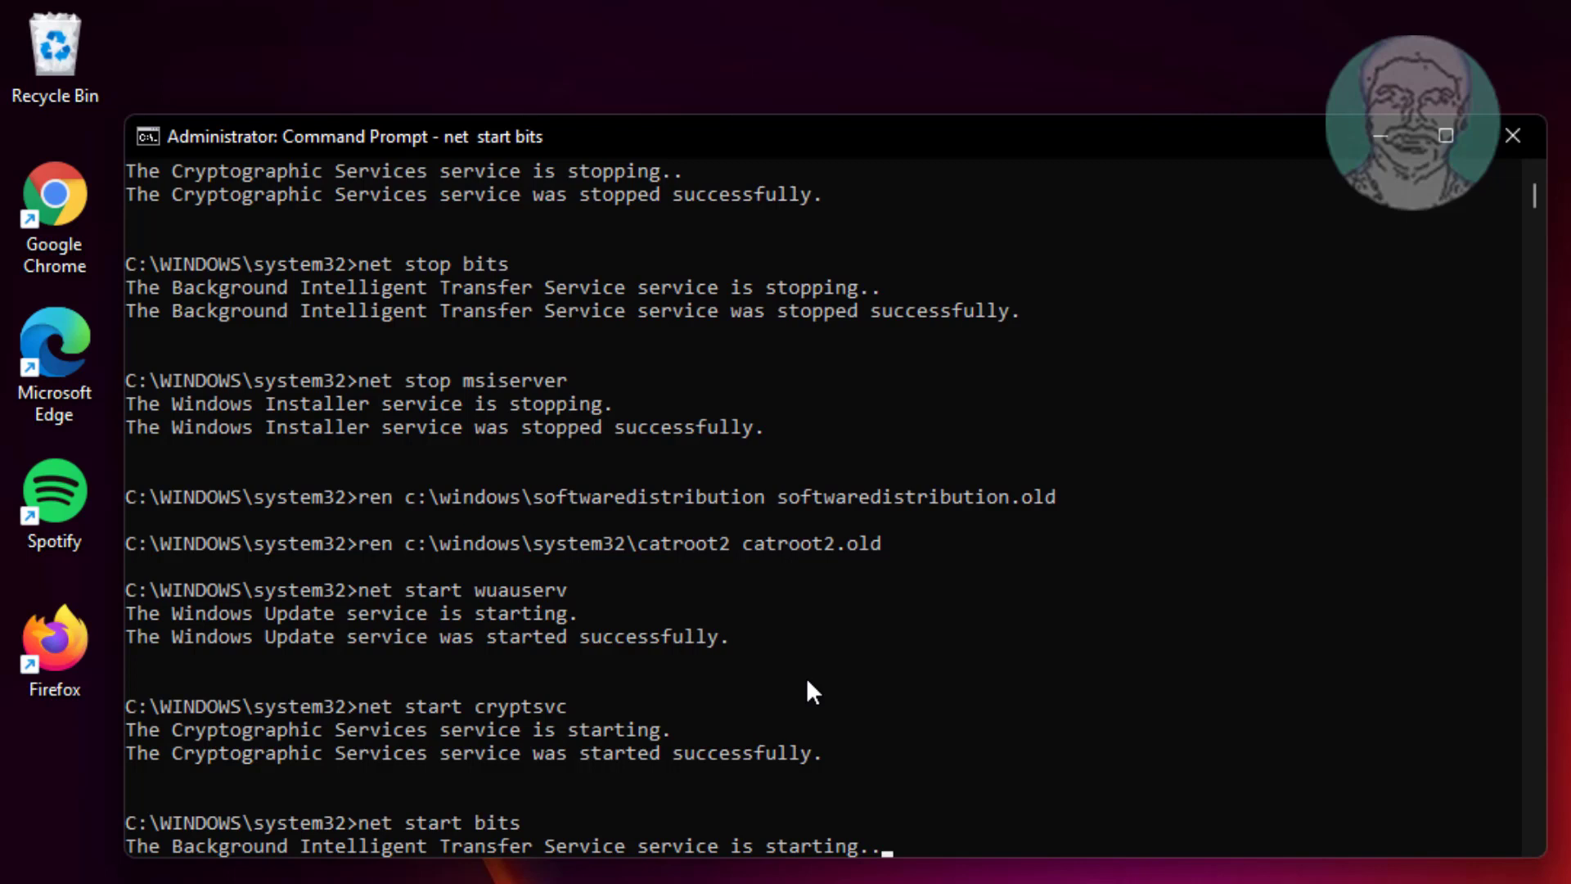
type("ne")
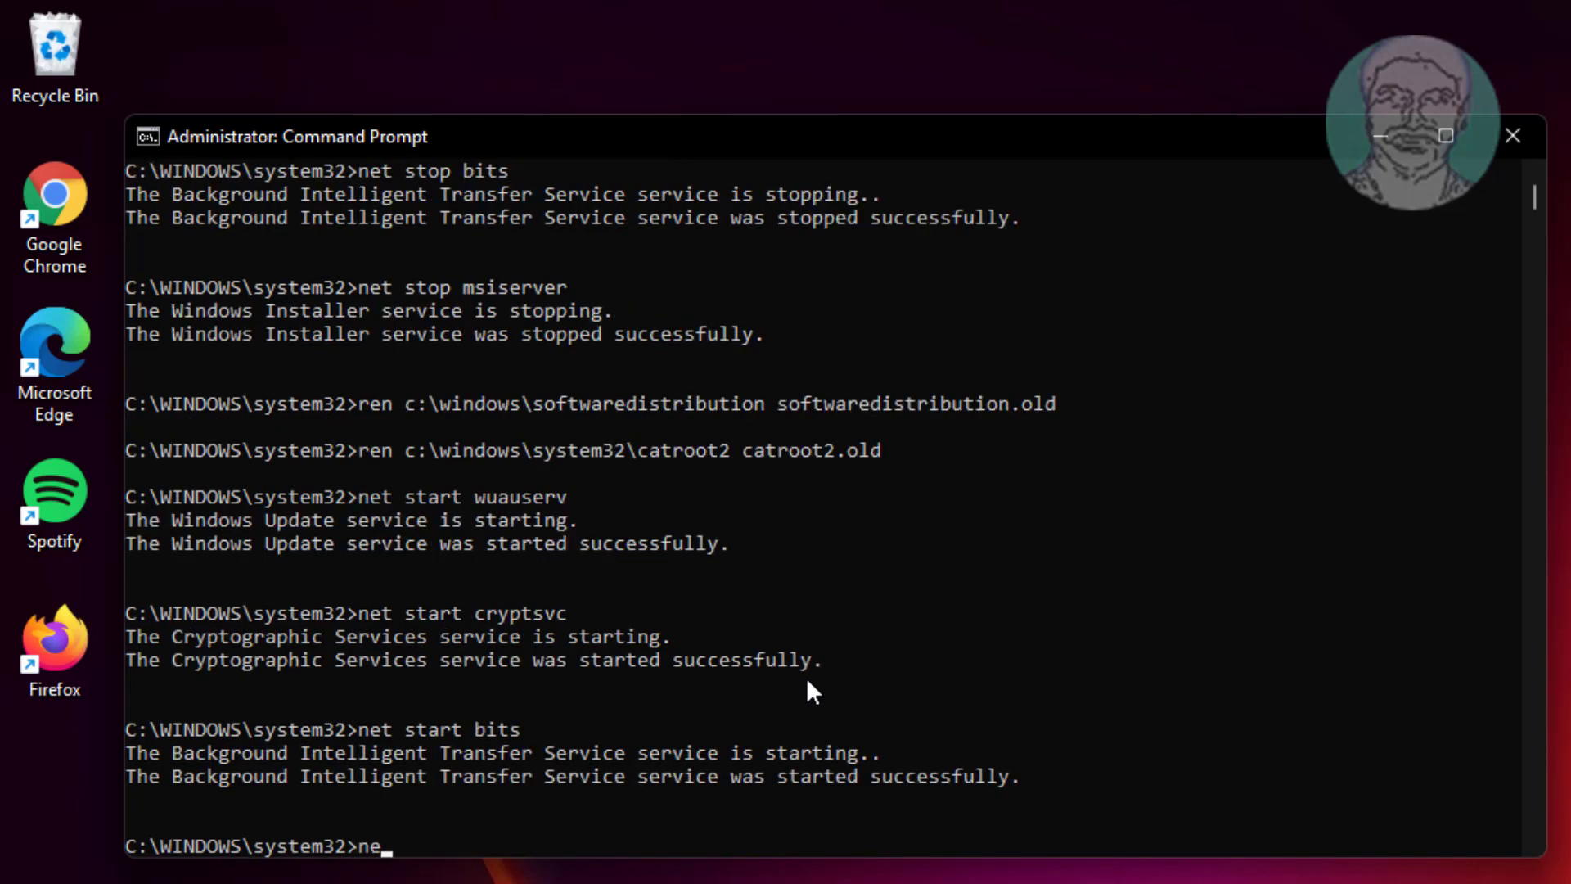
type("t start msiserver")
key("Return")
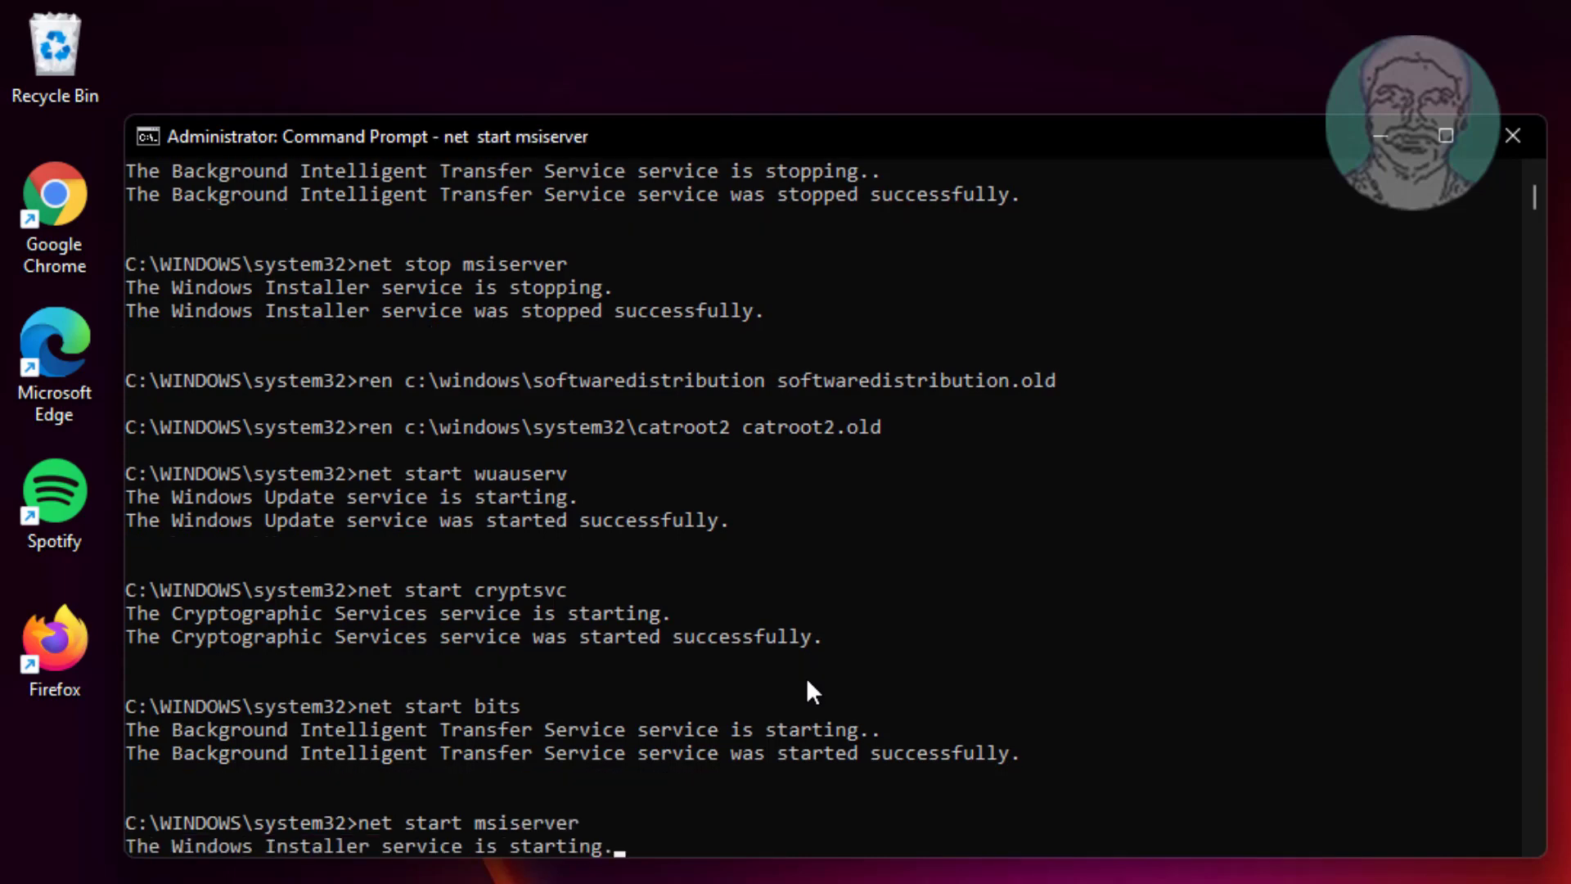
- Exit Command Prompt and bring up the Start menu power options to restart
type("exit")
key("Return")
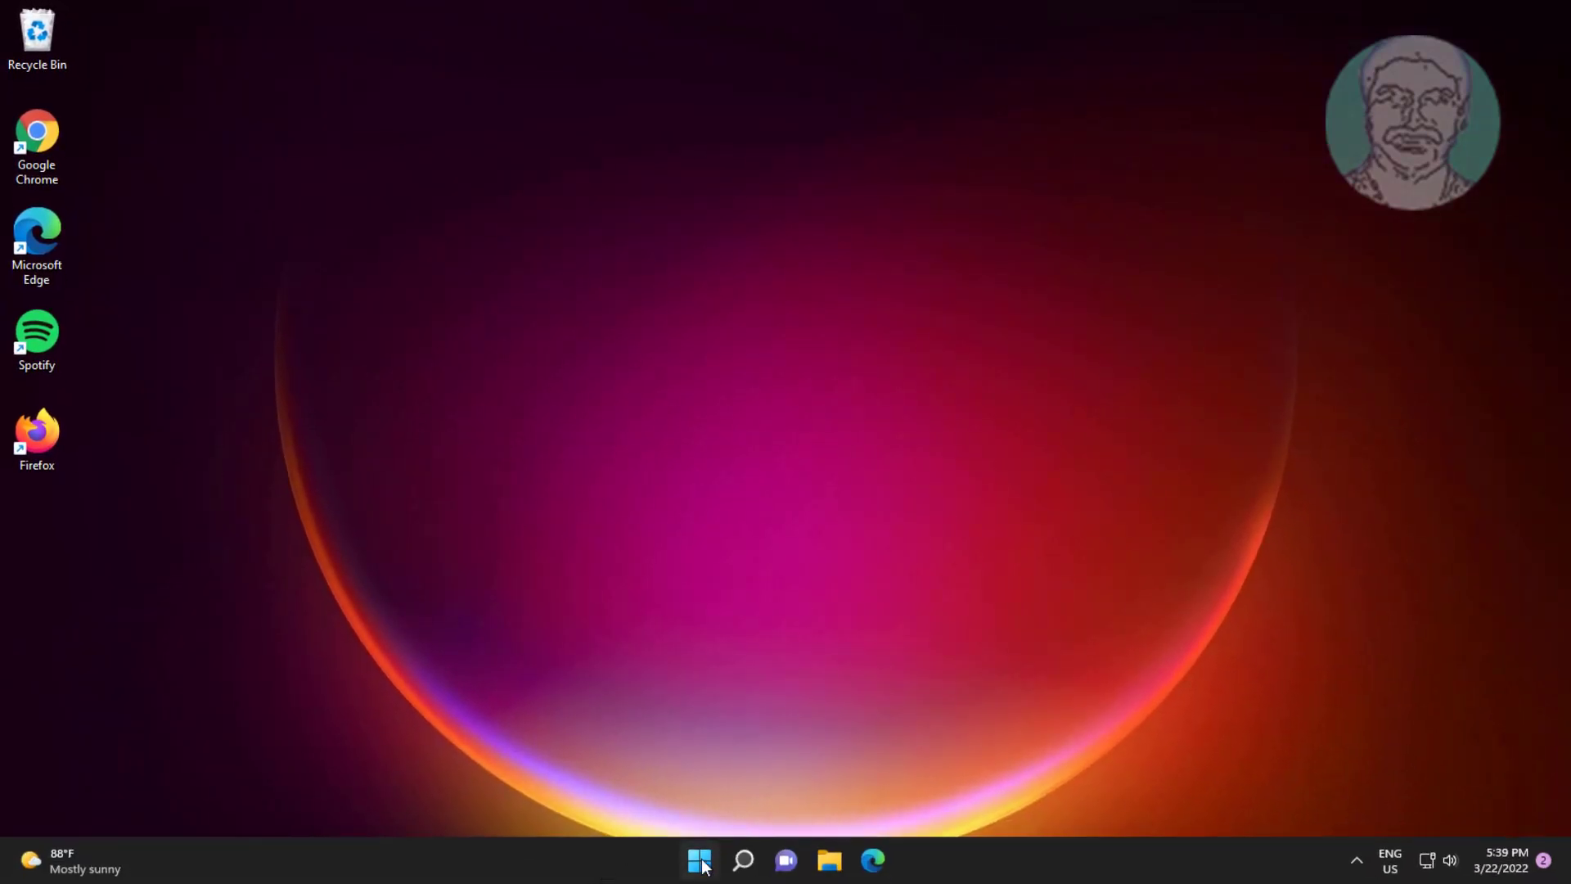
left_click(703, 859)
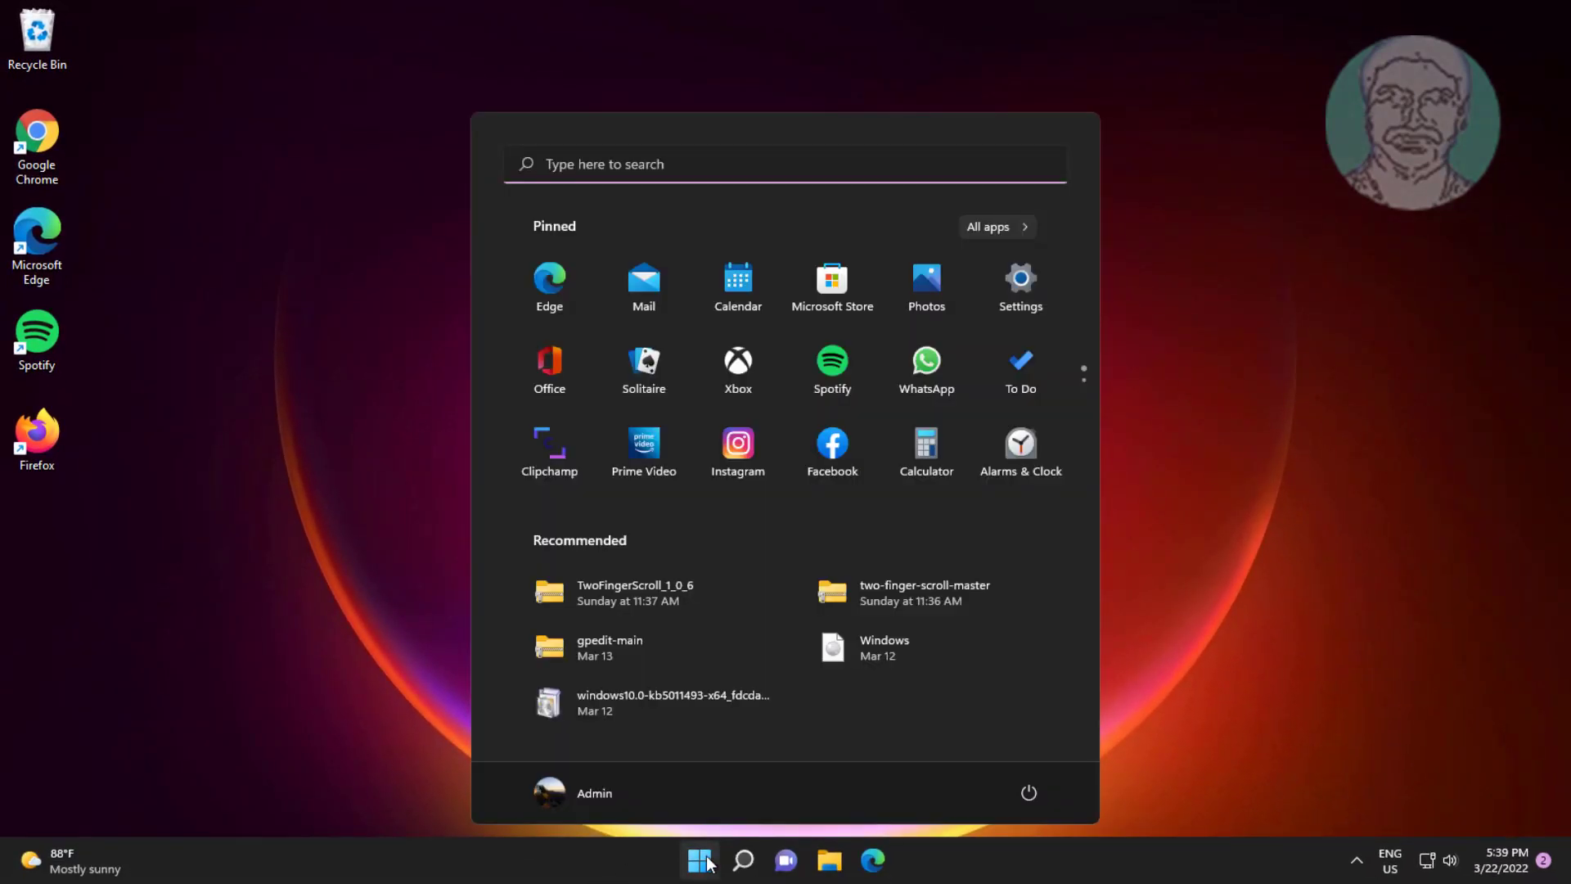
left_click(1028, 791)
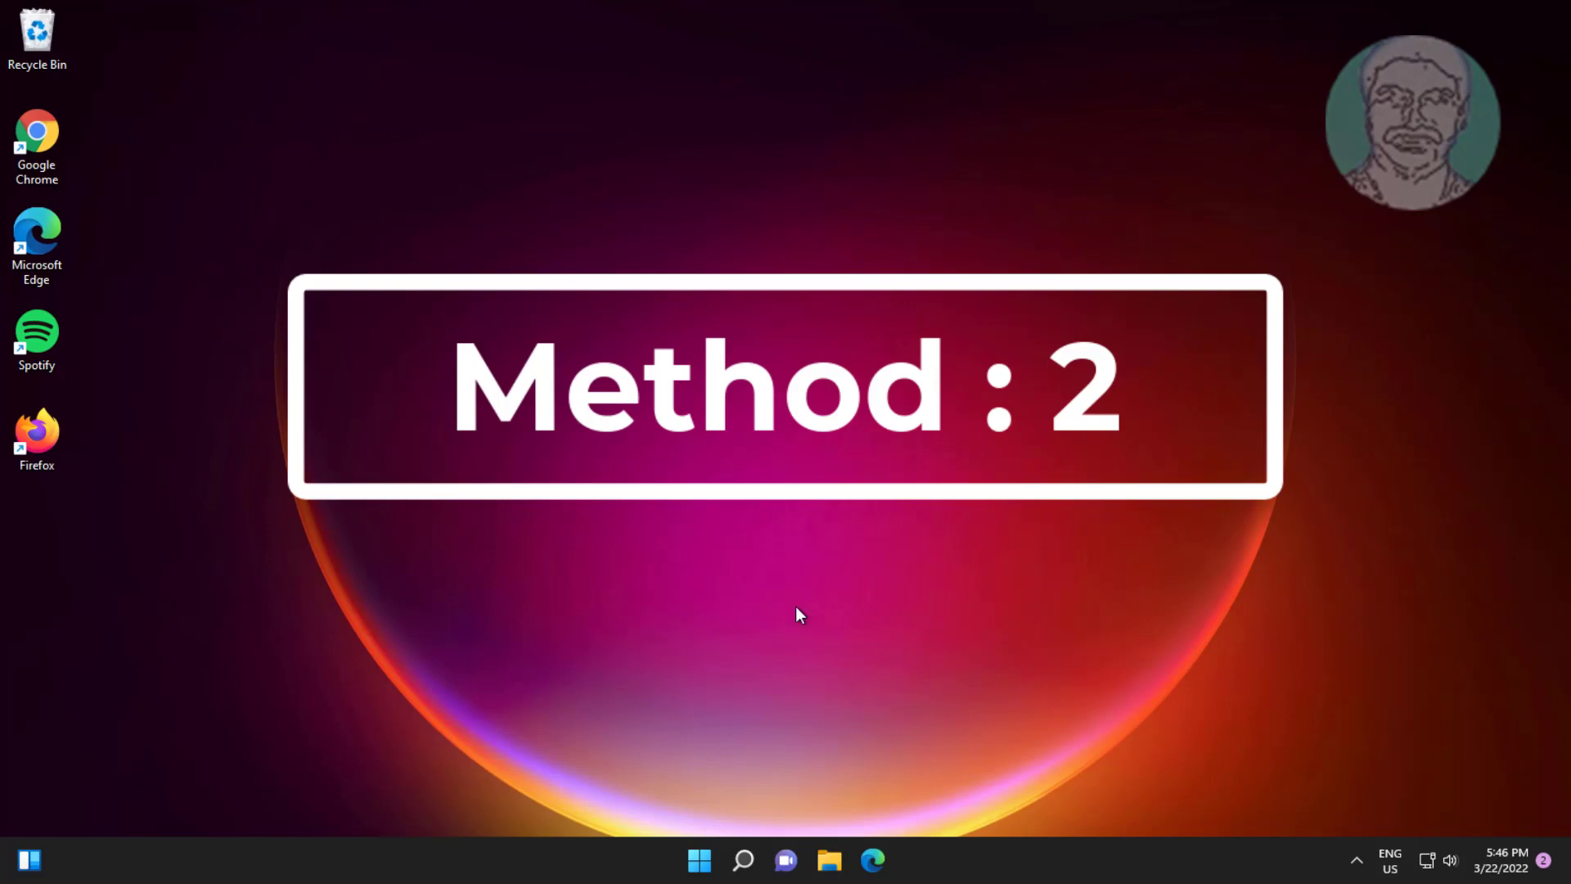
- Start the Update Orchestrator Service in the Services console, then close Services
left_click(743, 859)
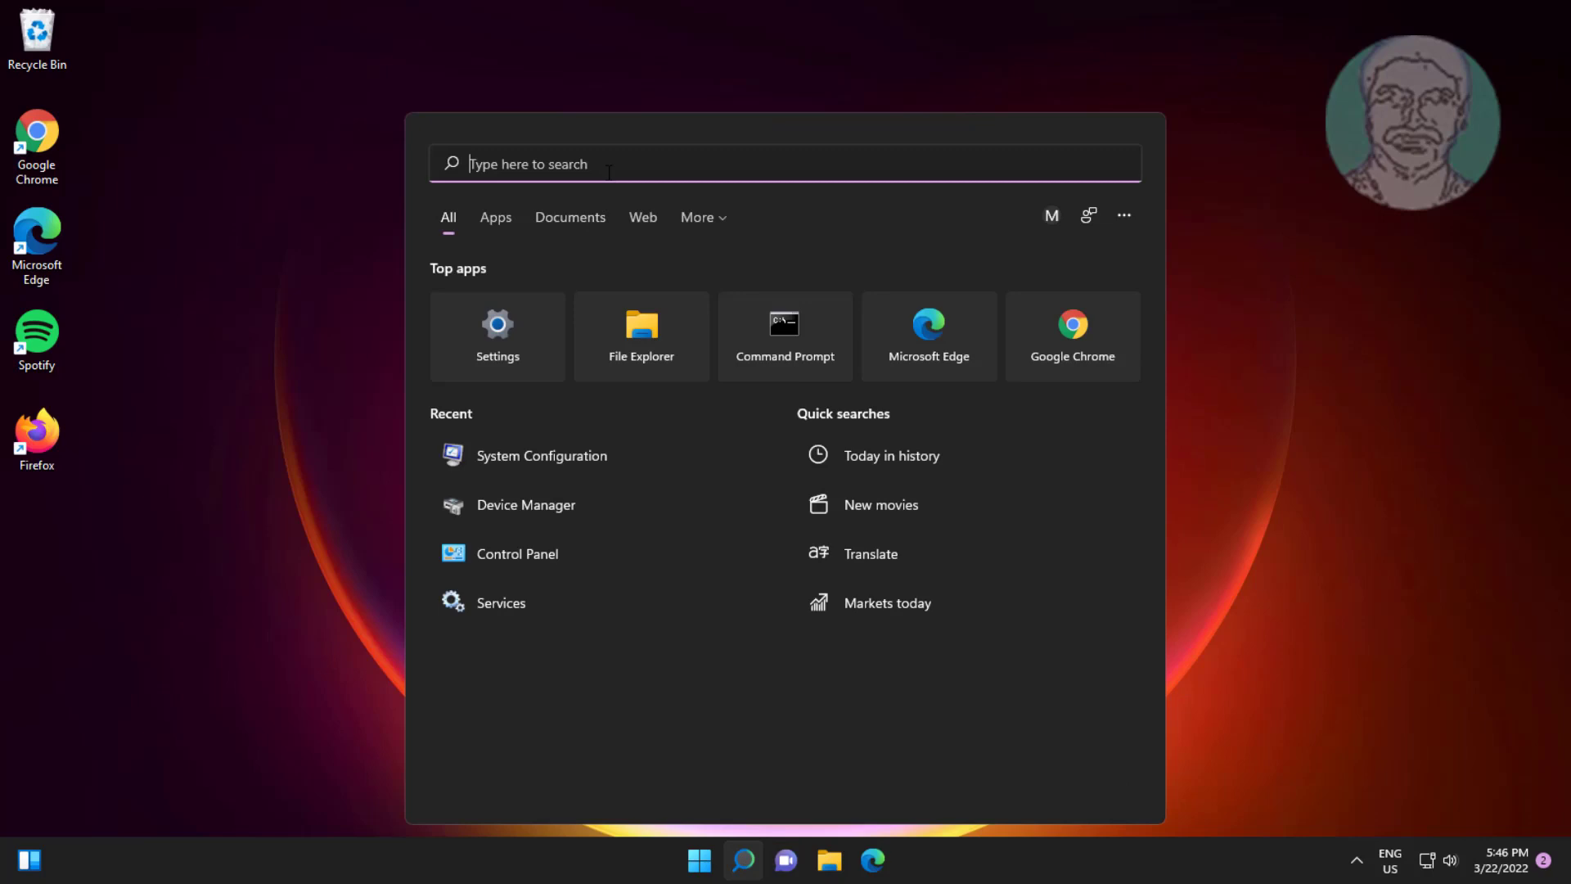
type("services")
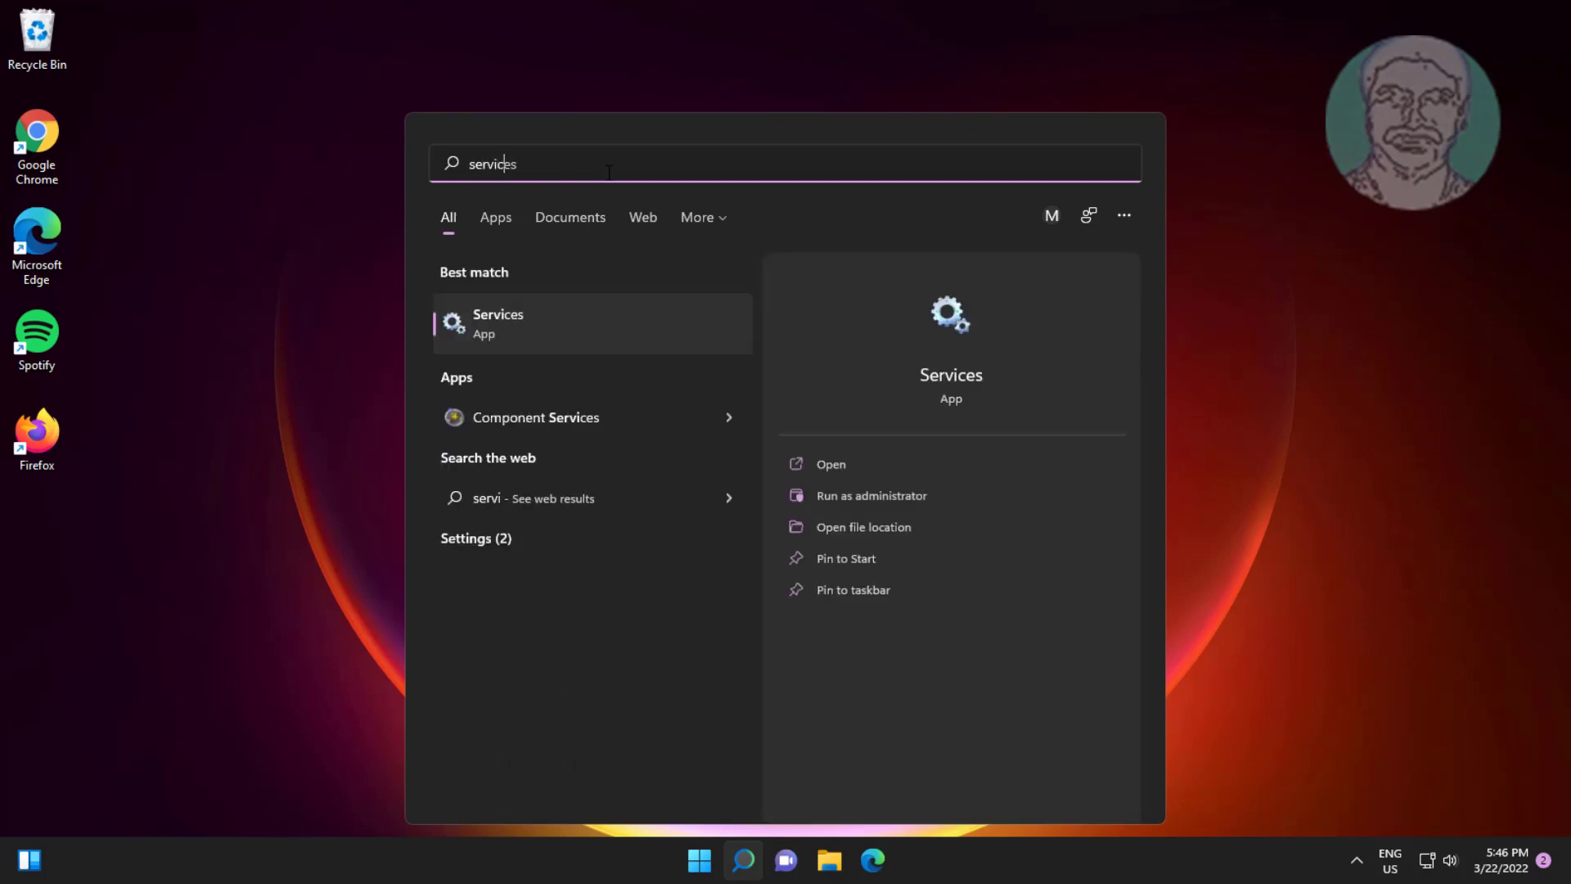
left_click(503, 327)
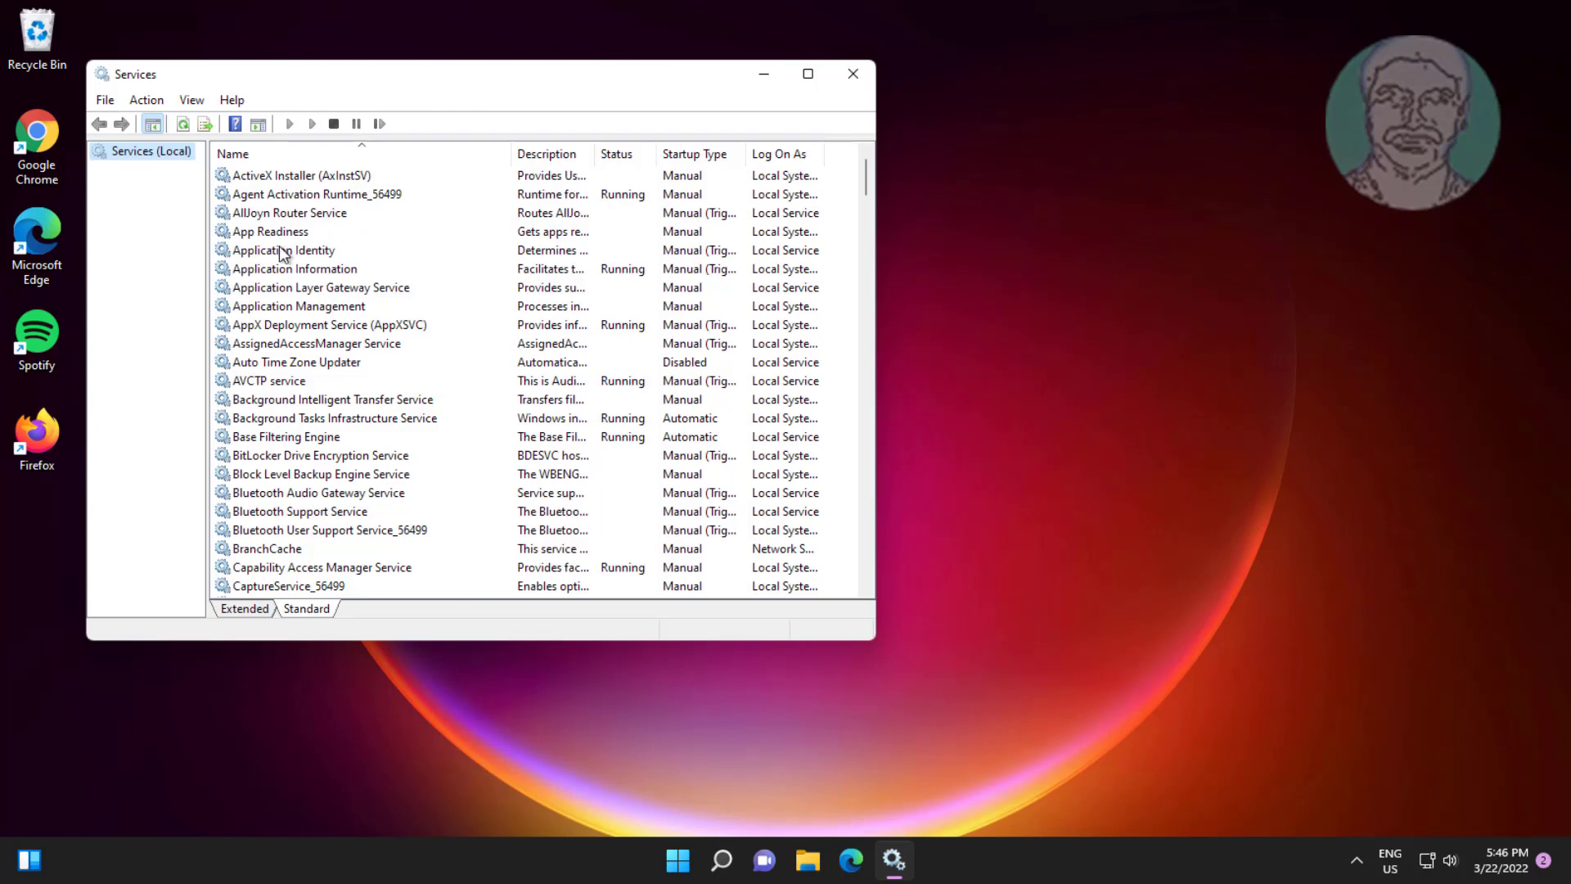
left_click(282, 250)
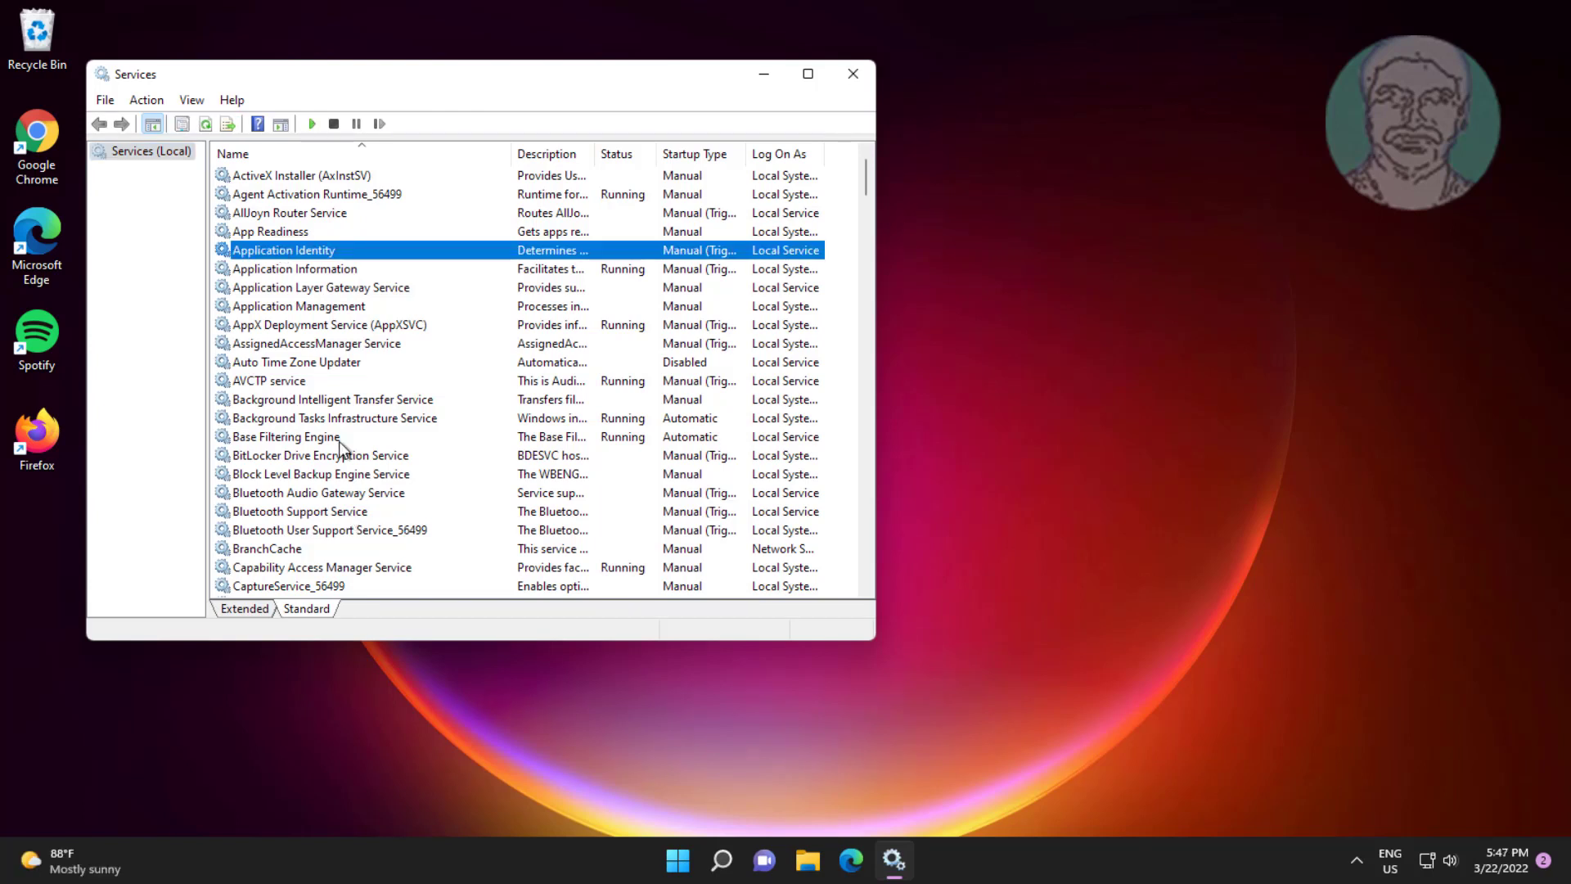
key("u")
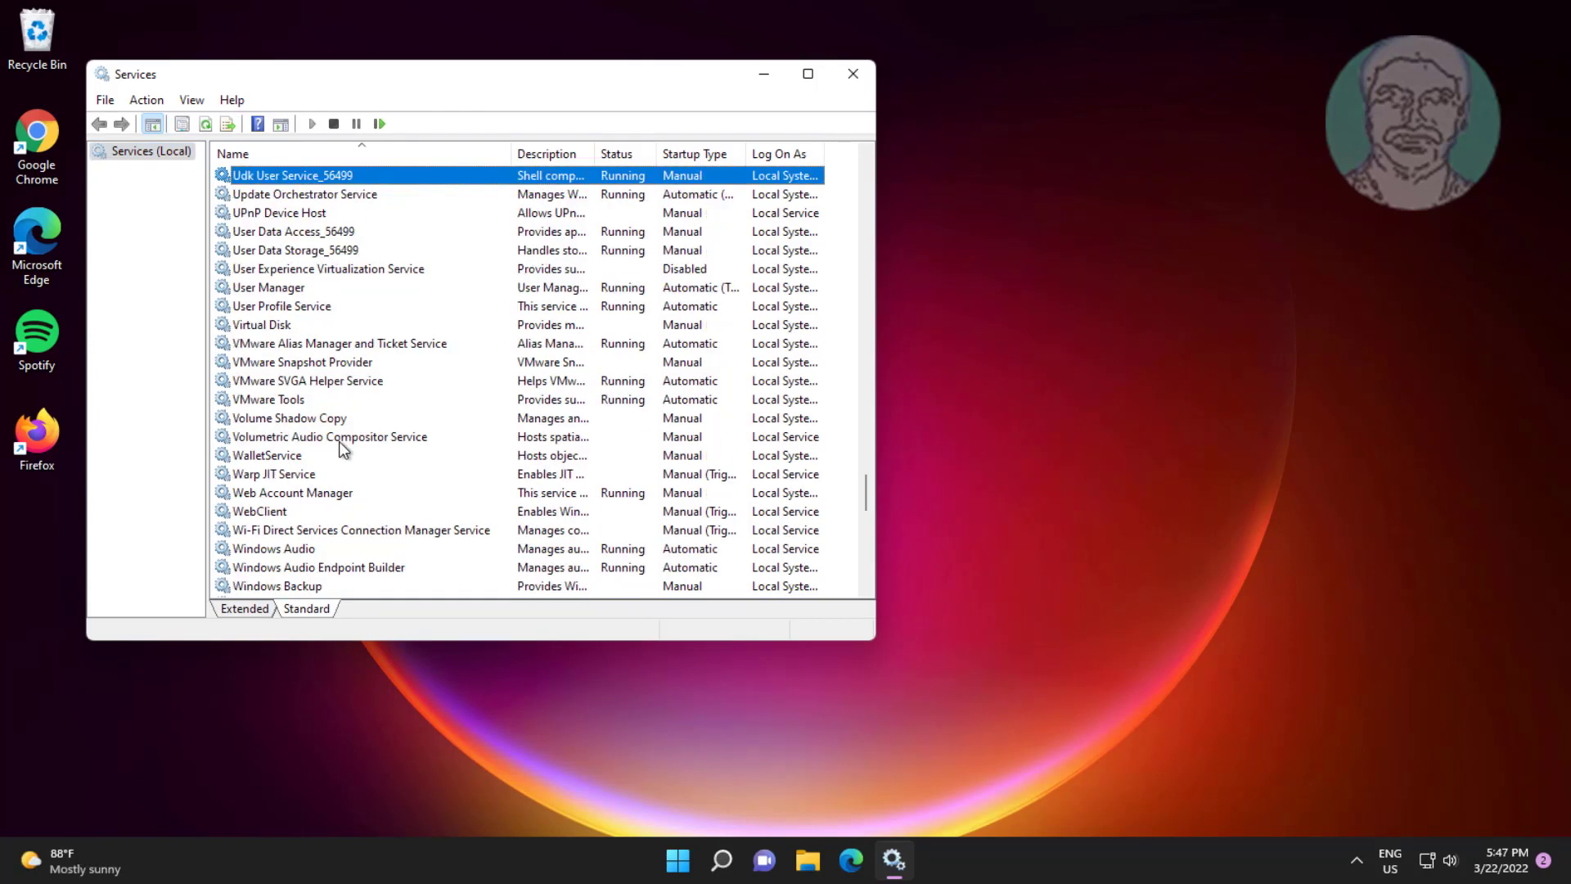
left_click(320, 197)
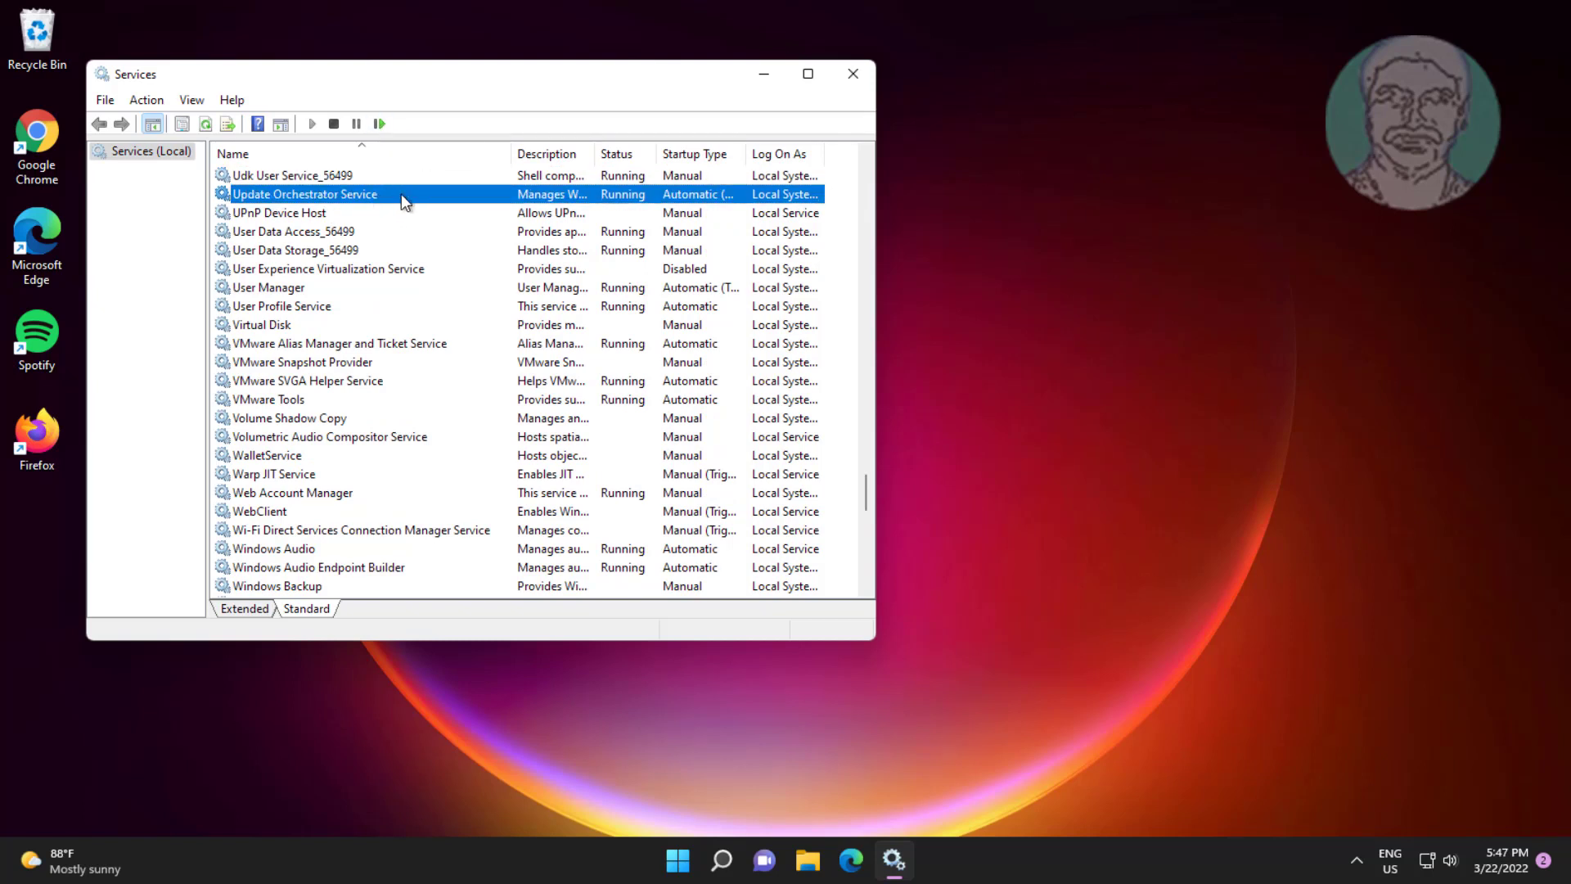
left_click(378, 123)
left_click(853, 74)
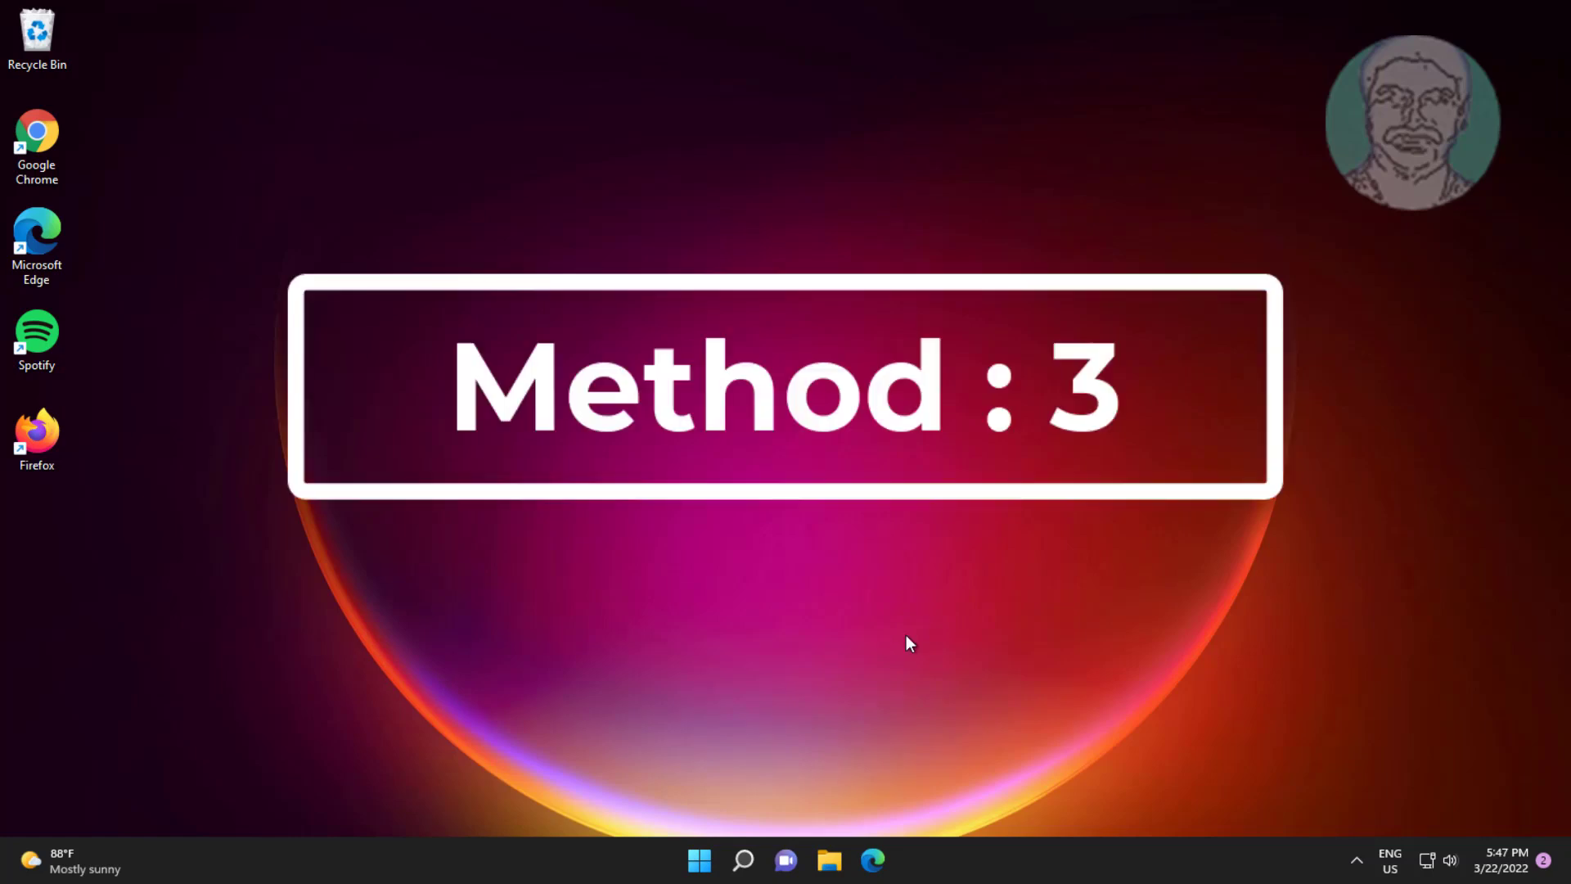
- In Chrome, search 'windows 11 download' and open Microsoft's Download Windows 11 page
double_click(46, 155)
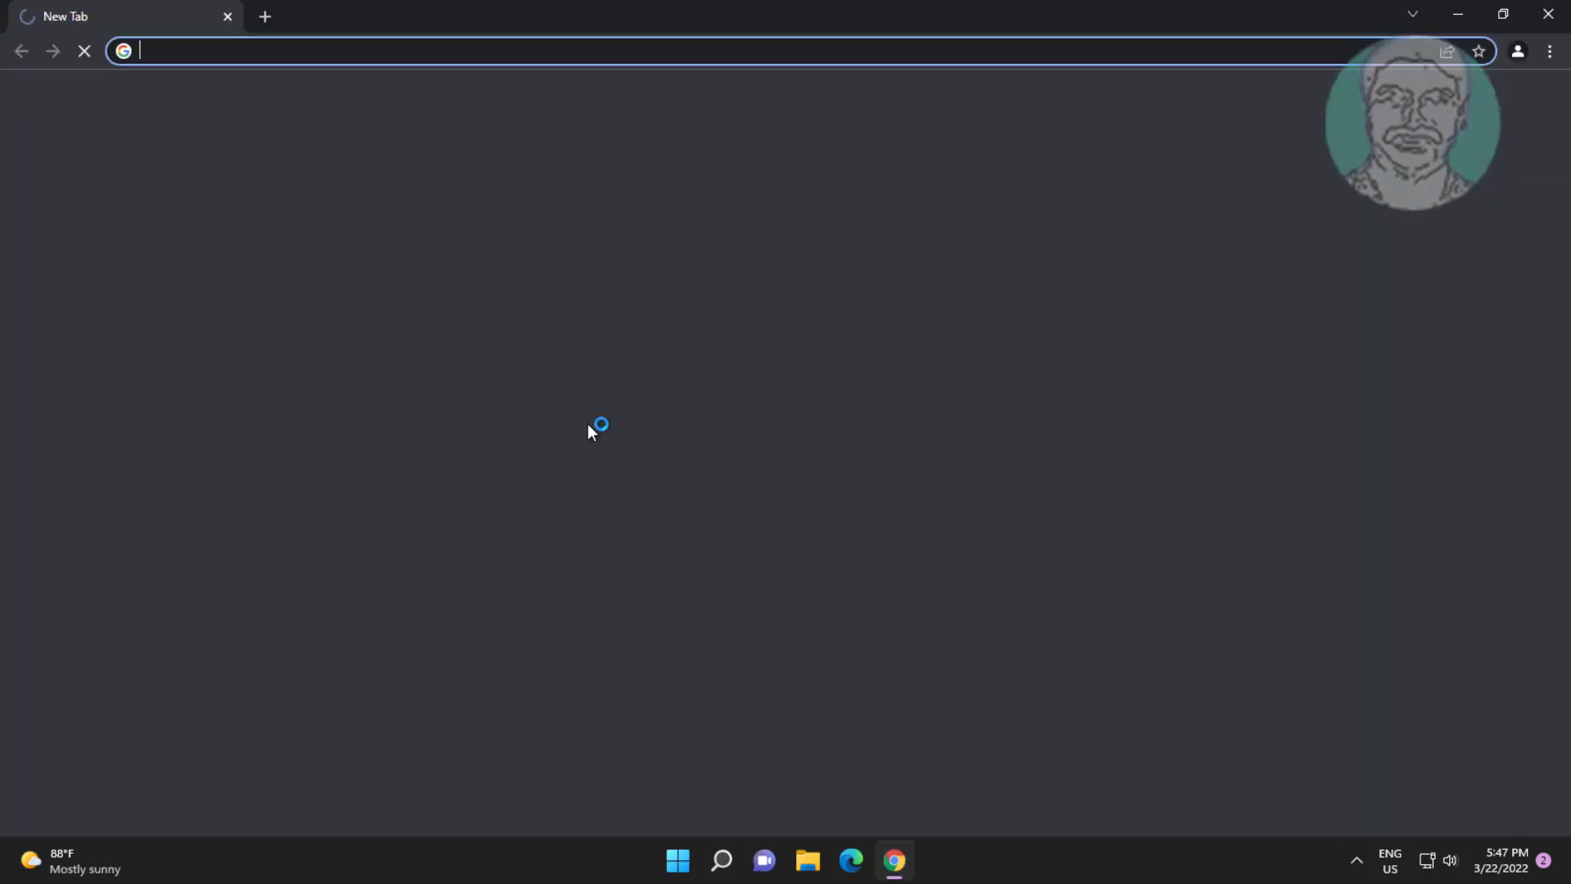
left_click(442, 58)
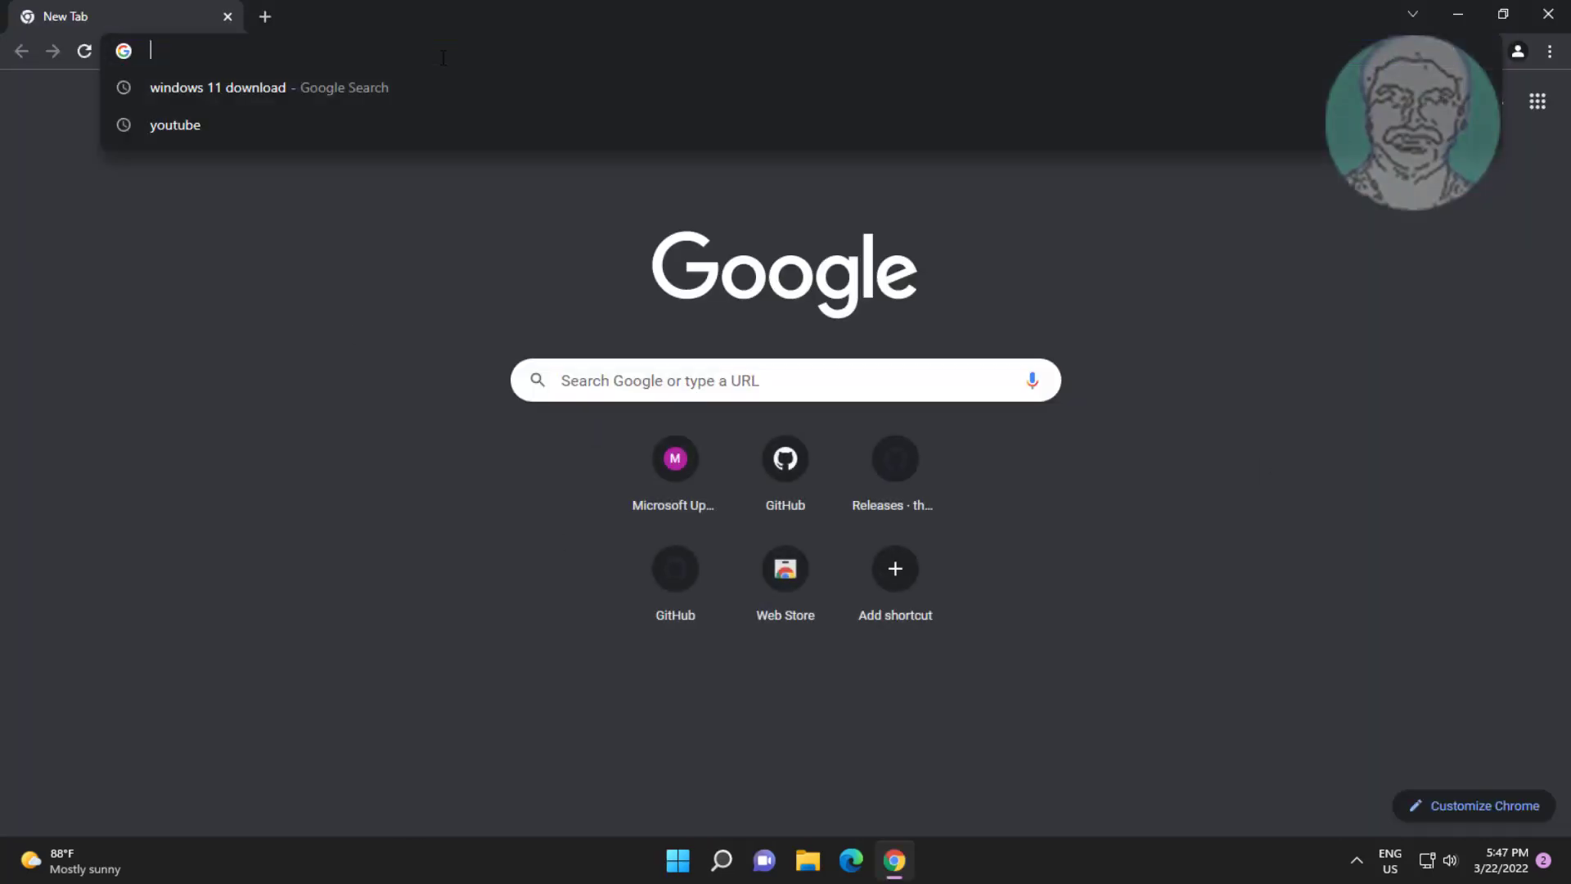
type("windows ")
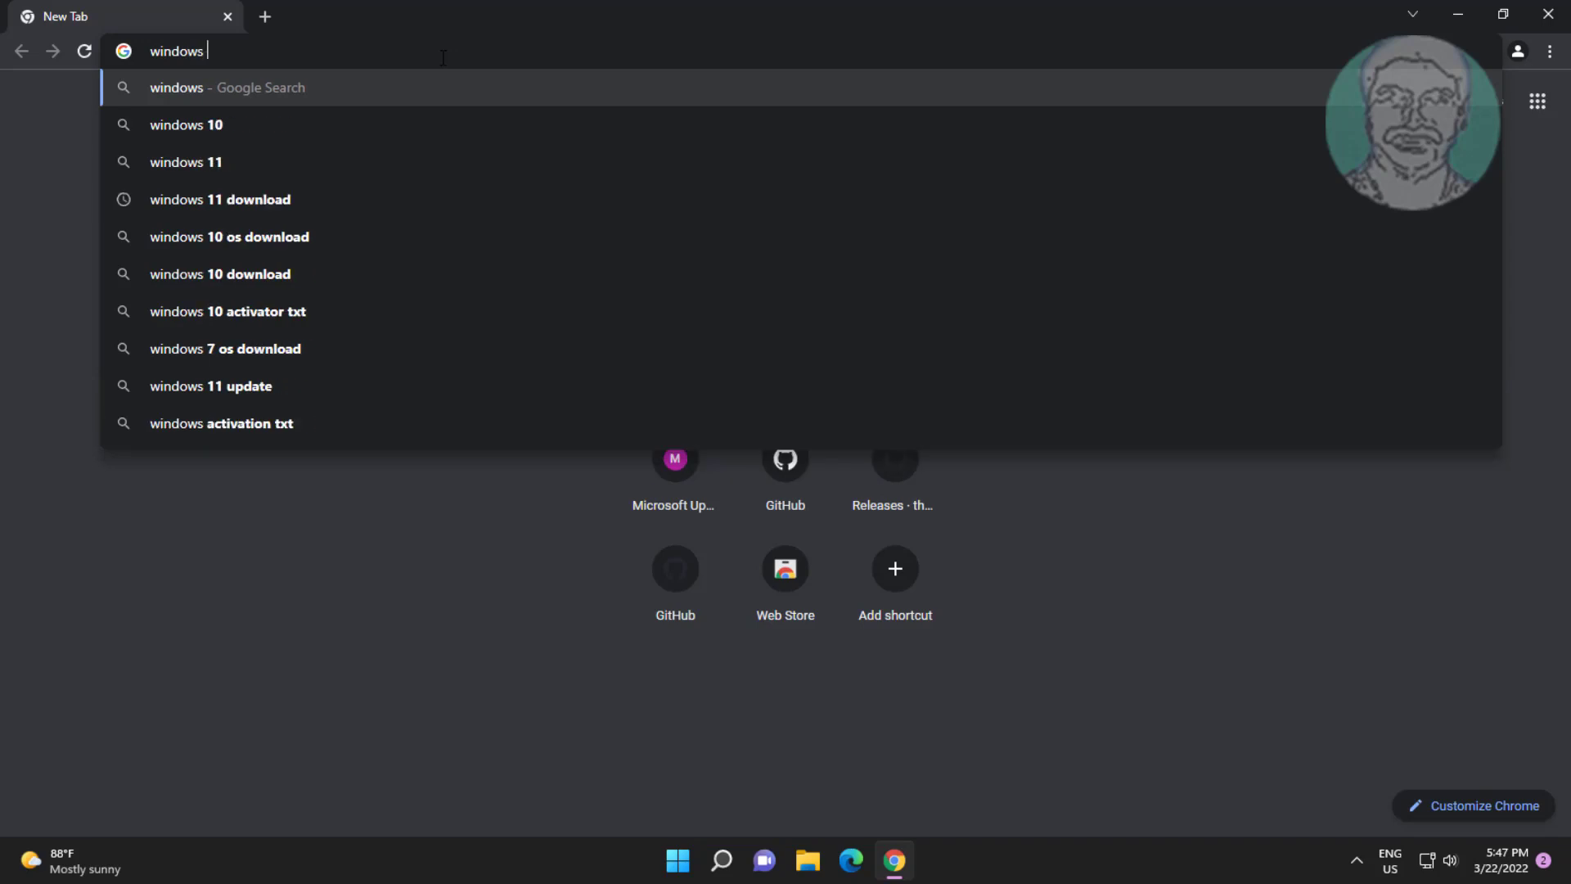
type("11 download")
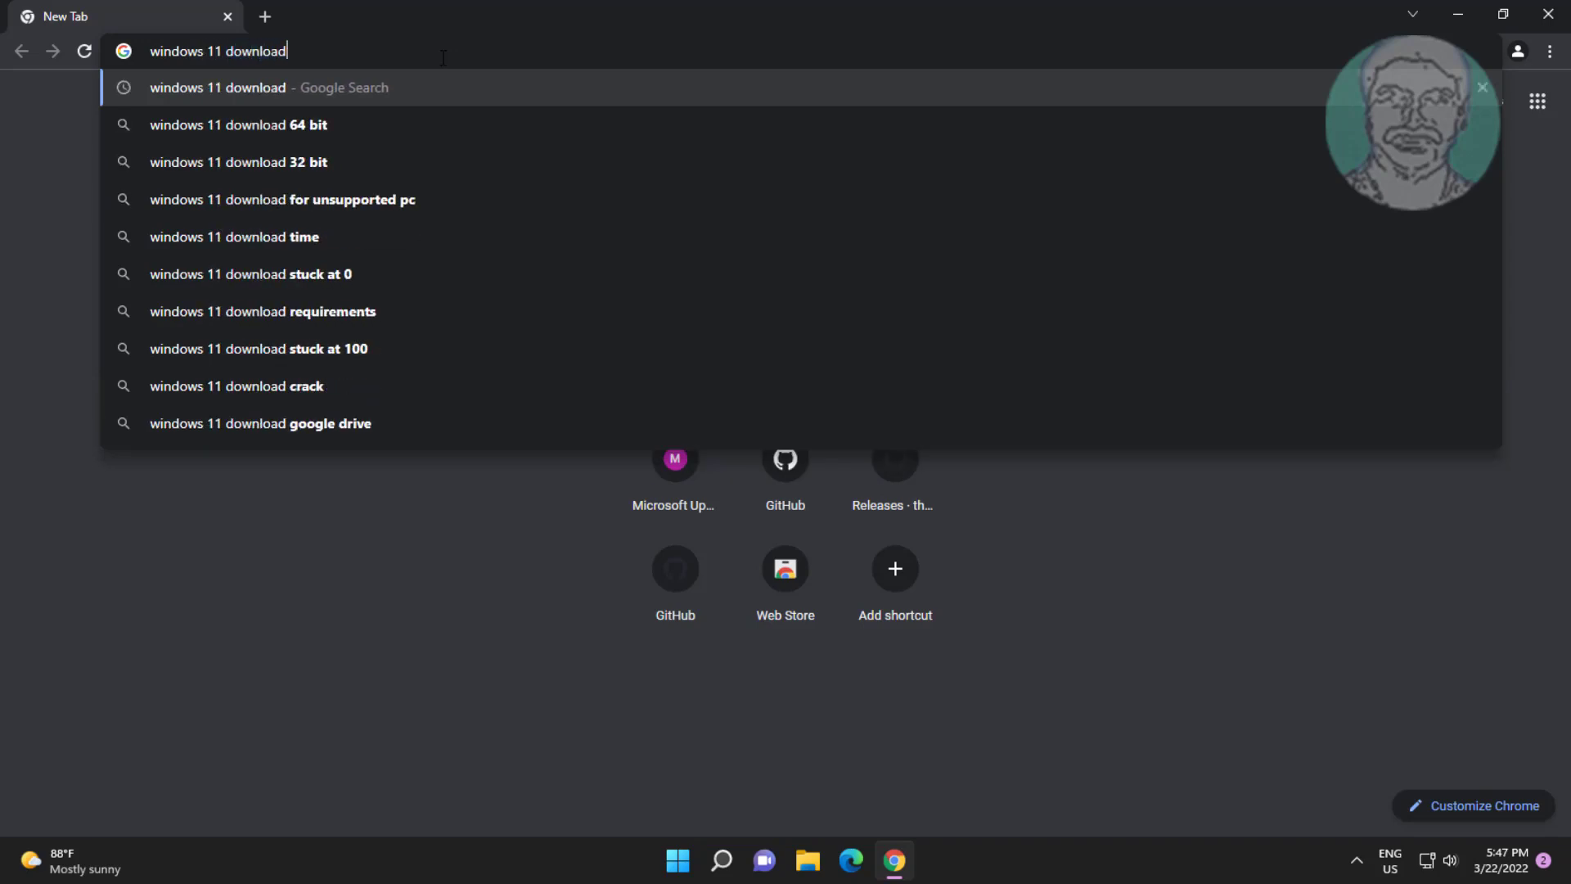
key("Return")
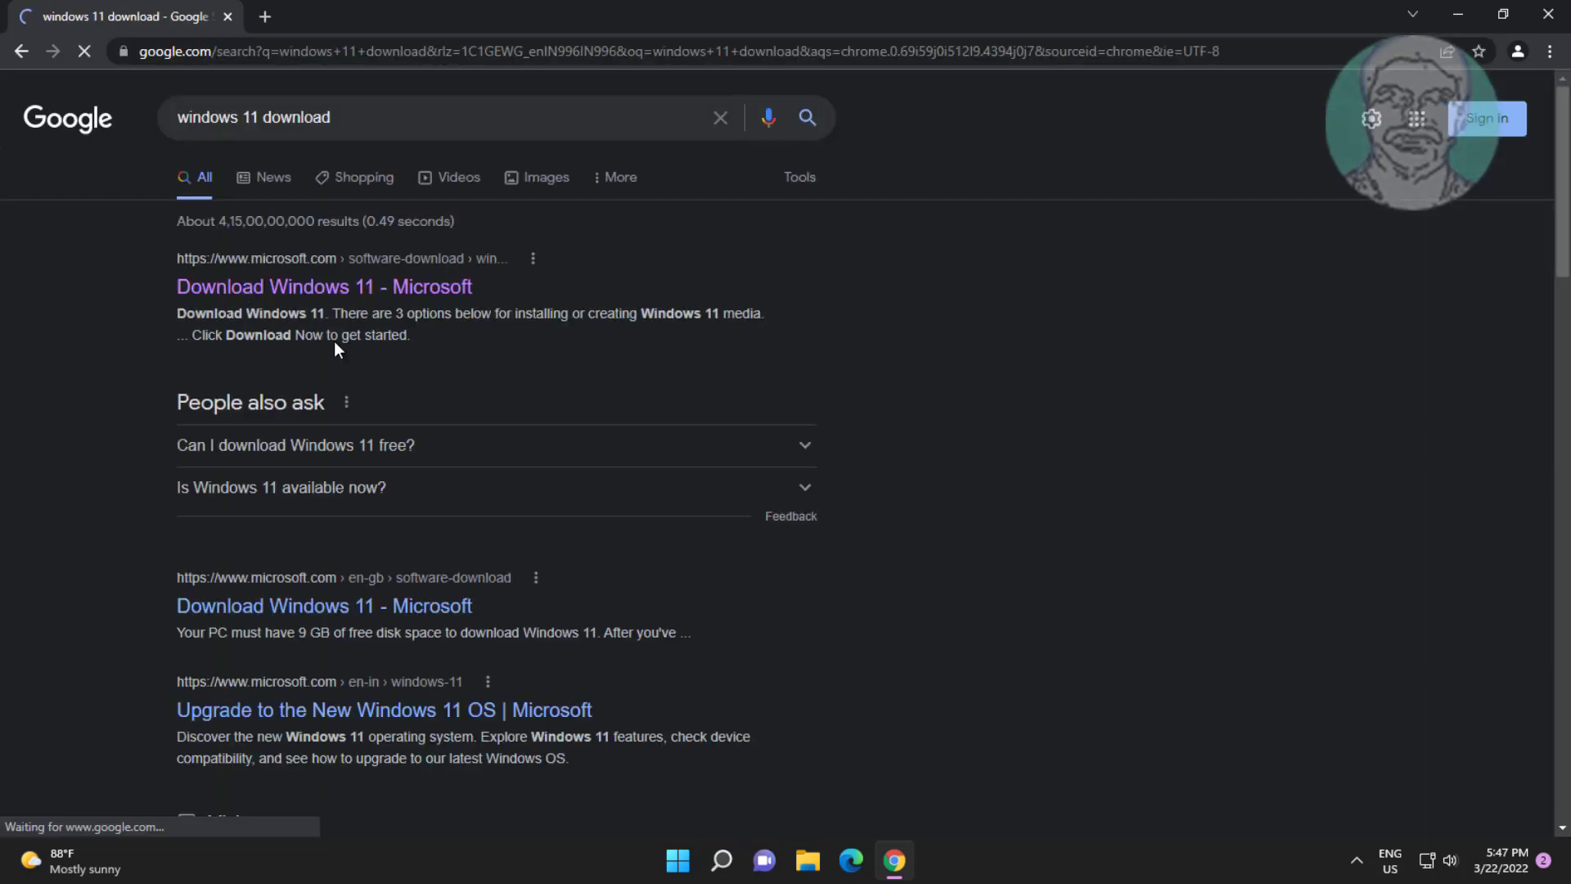
left_click(360, 304)
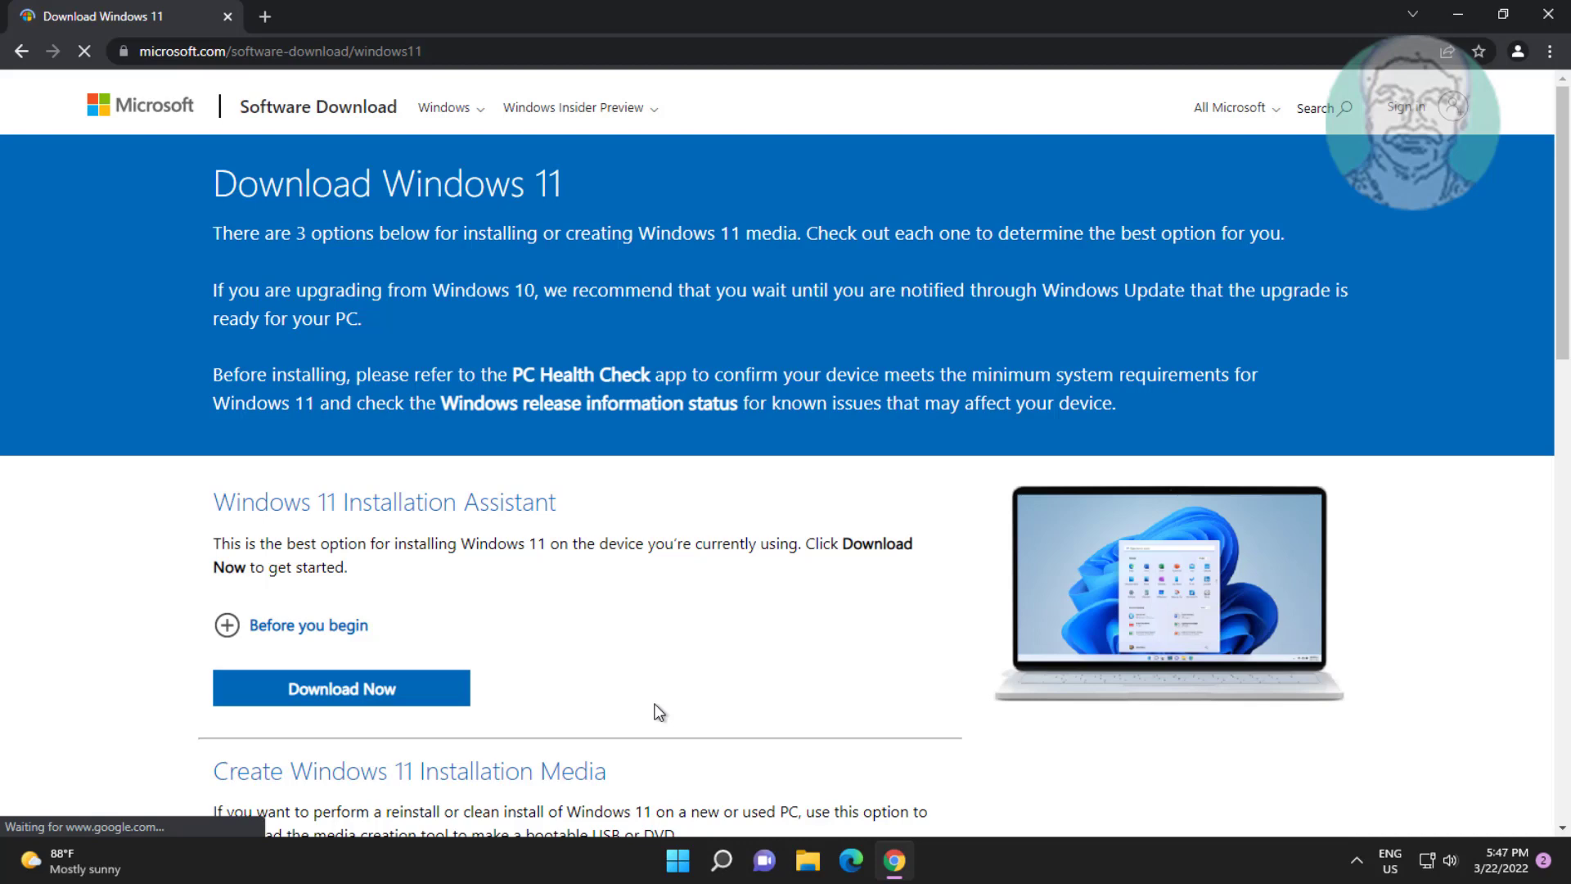
- Download the Windows 11 installation media tool and allow MediaCreationTool.exe to run
scroll(659, 712, "down", 5)
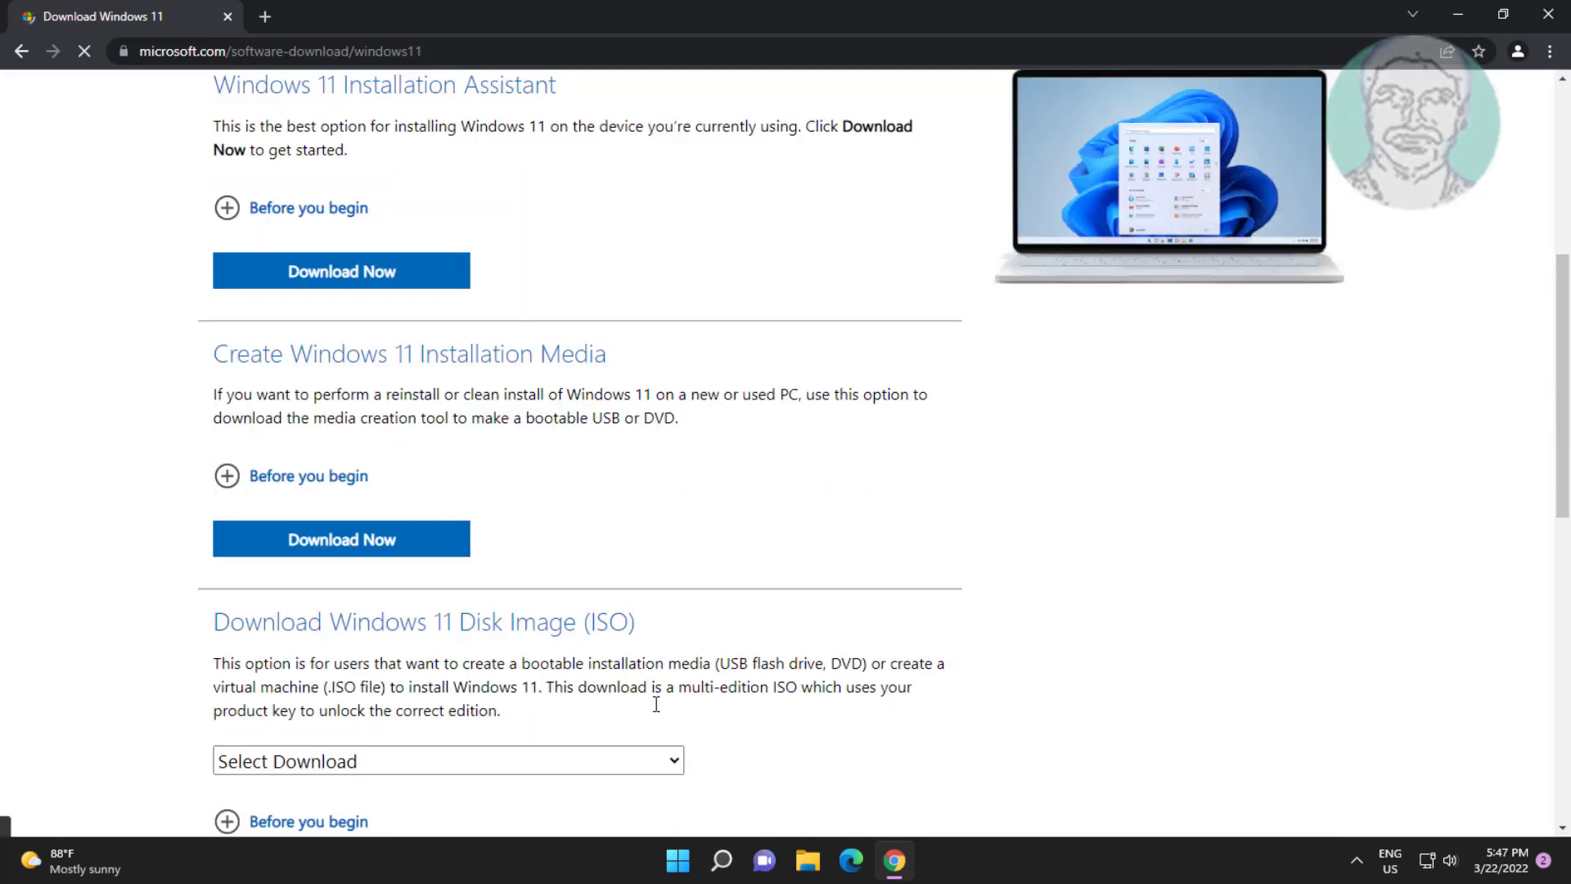
left_click(377, 540)
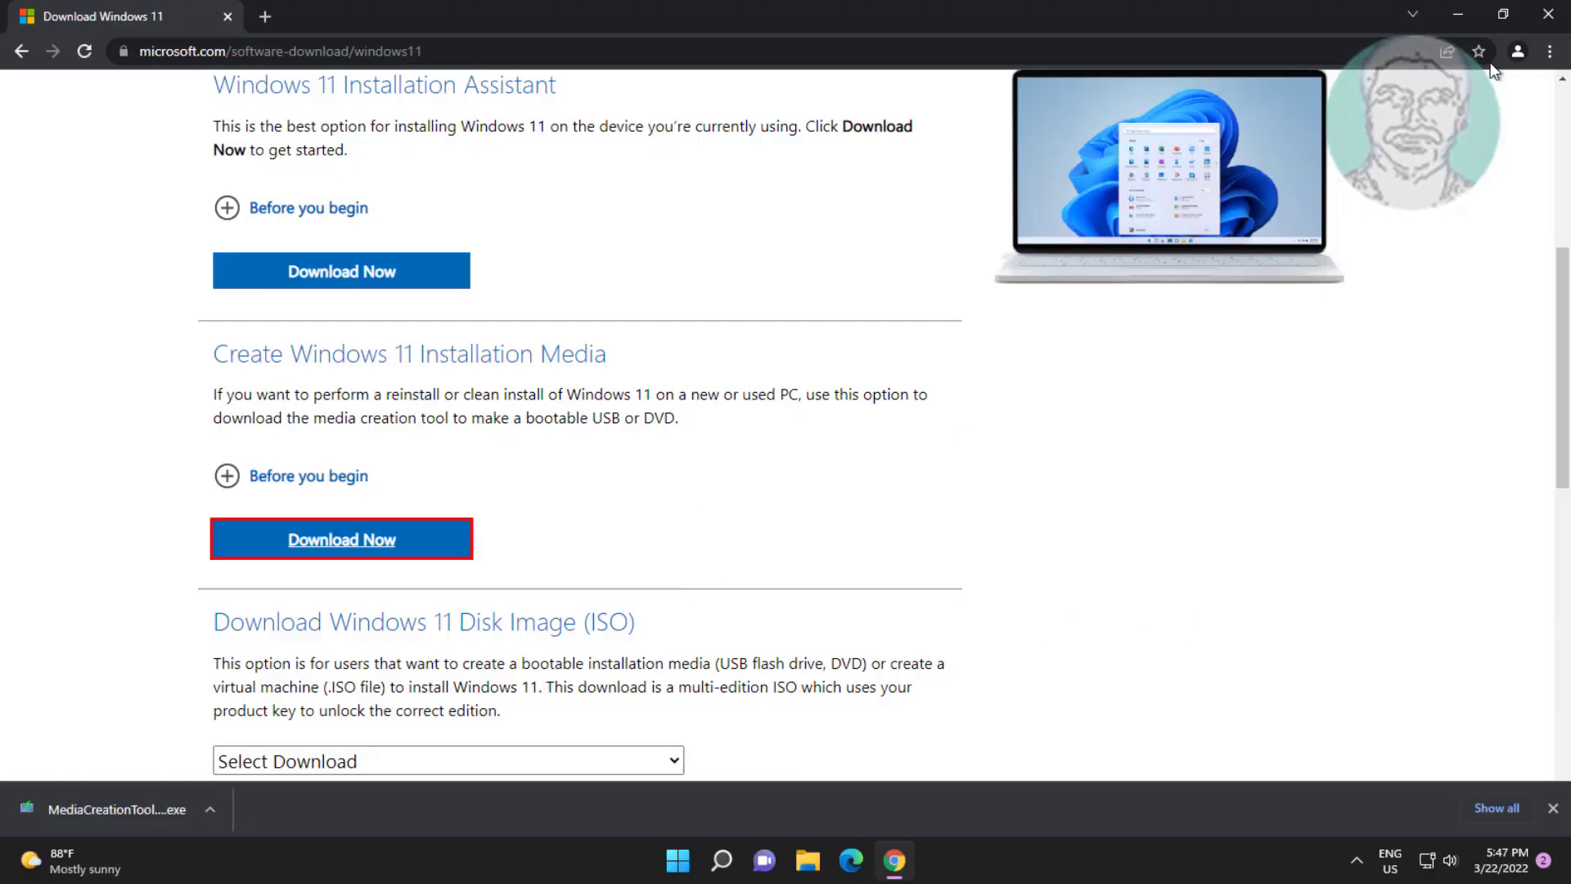
left_click(1460, 12)
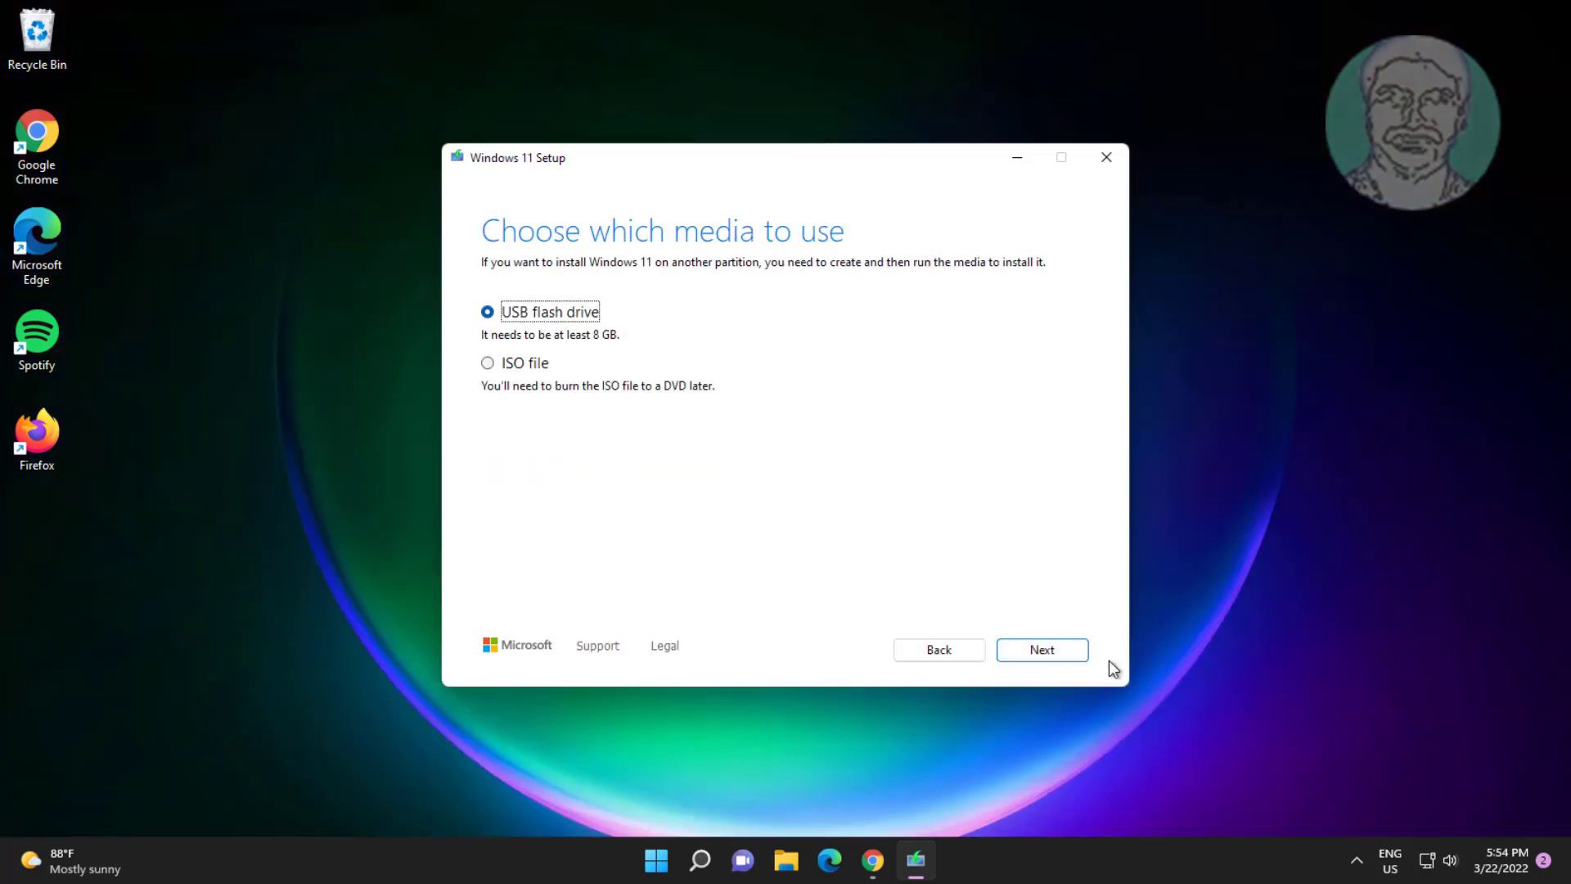
- Create and save a Windows 11 ISO file, then finish the Media Creation Tool
left_click(513, 366)
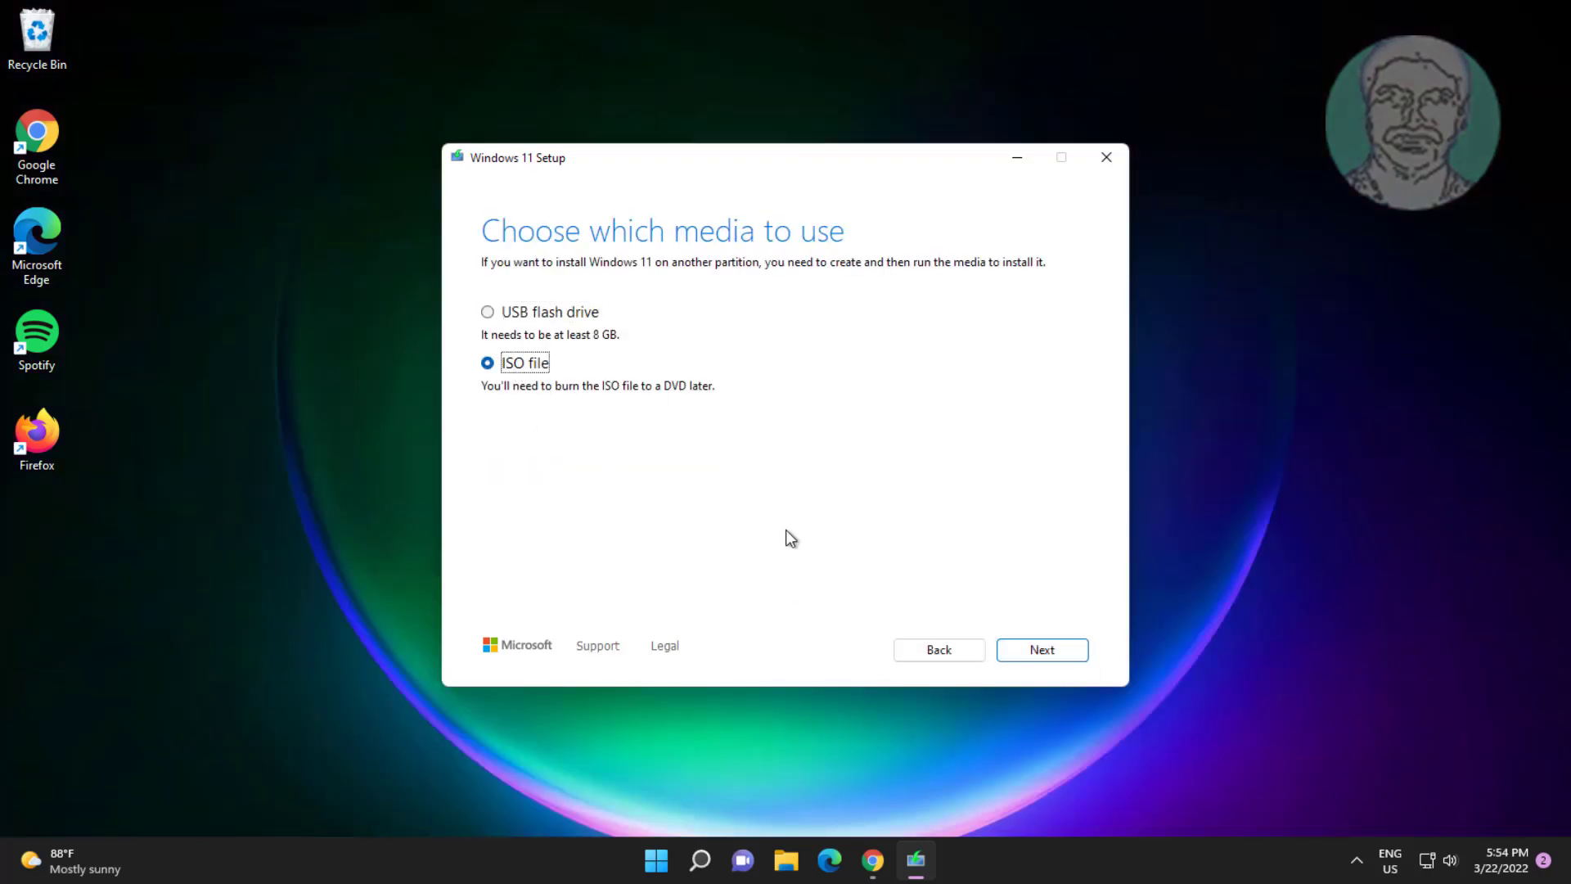
left_click(1047, 646)
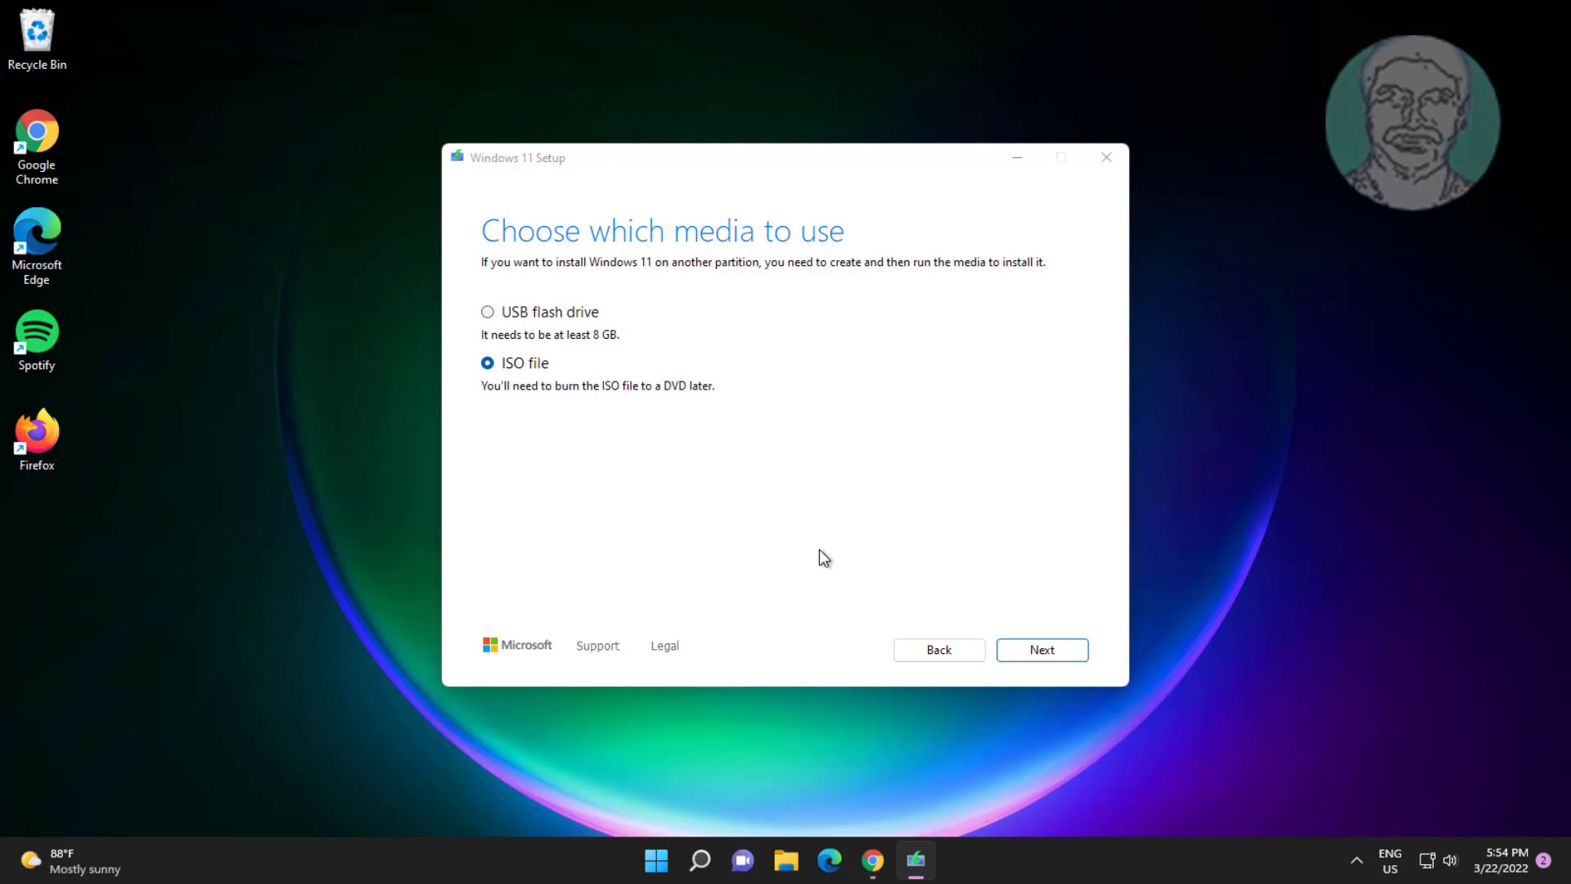
left_click(1060, 614)
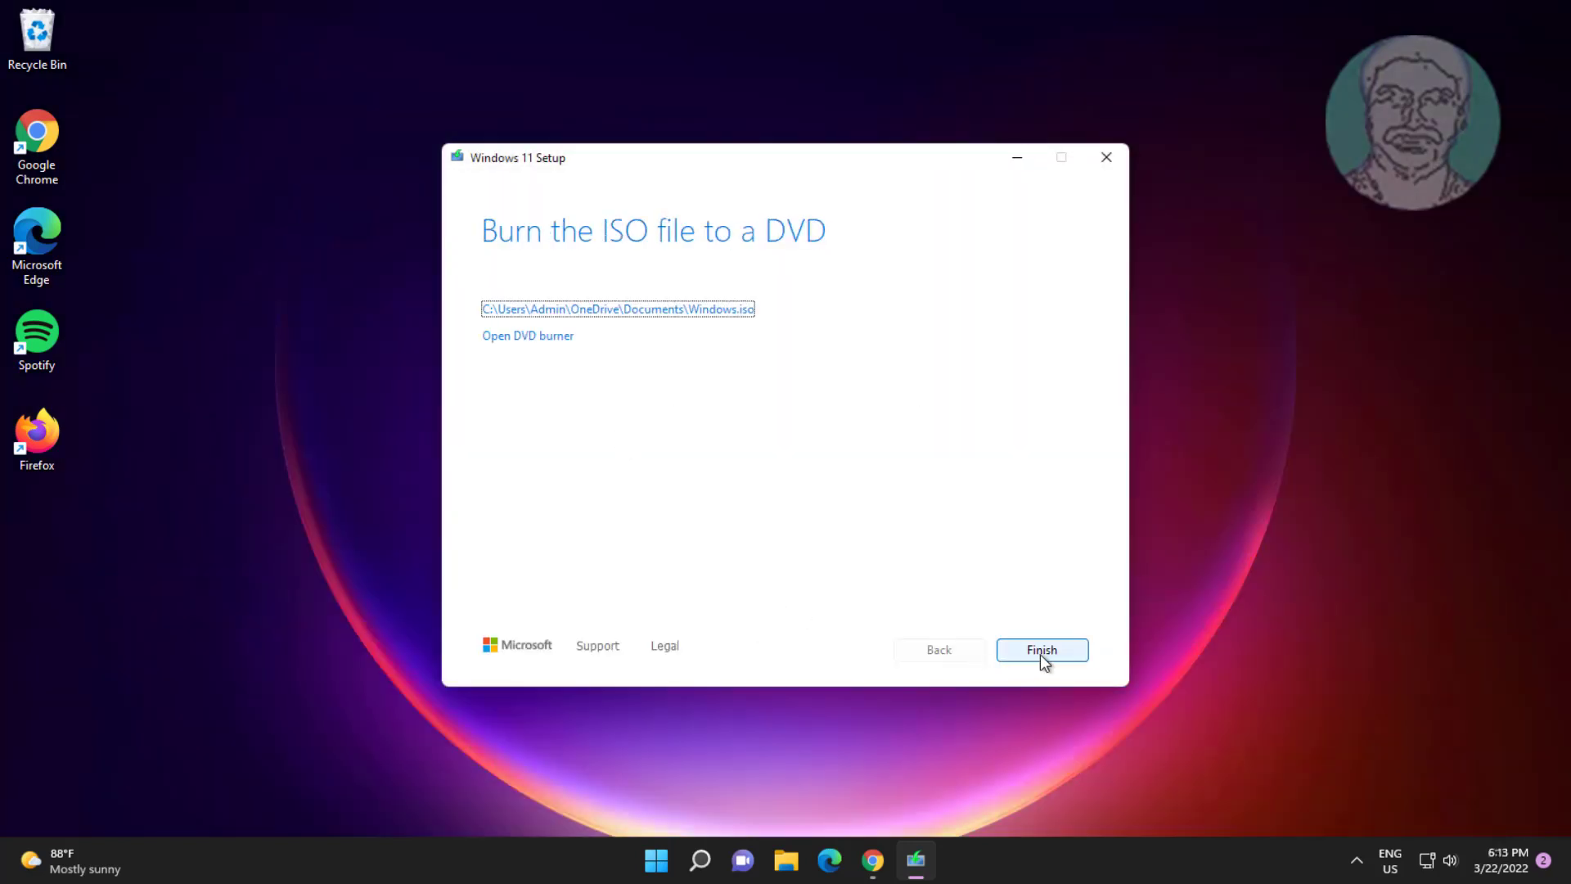
left_click(1039, 654)
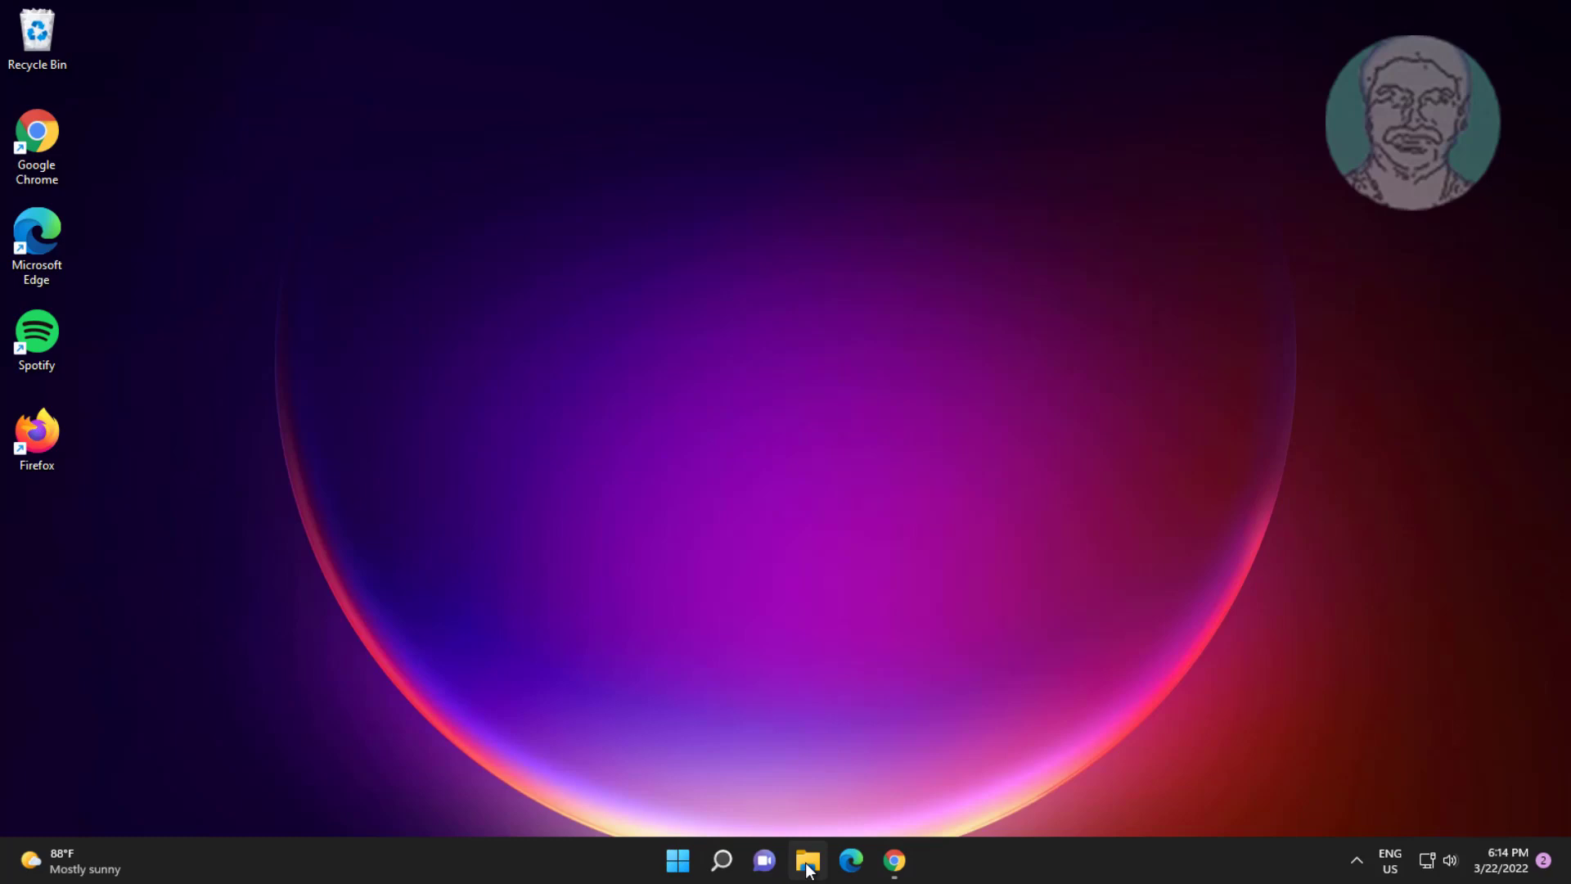
- Mount the Windows ISO from Documents as drive E: and run its setup as administrator
left_click(807, 860)
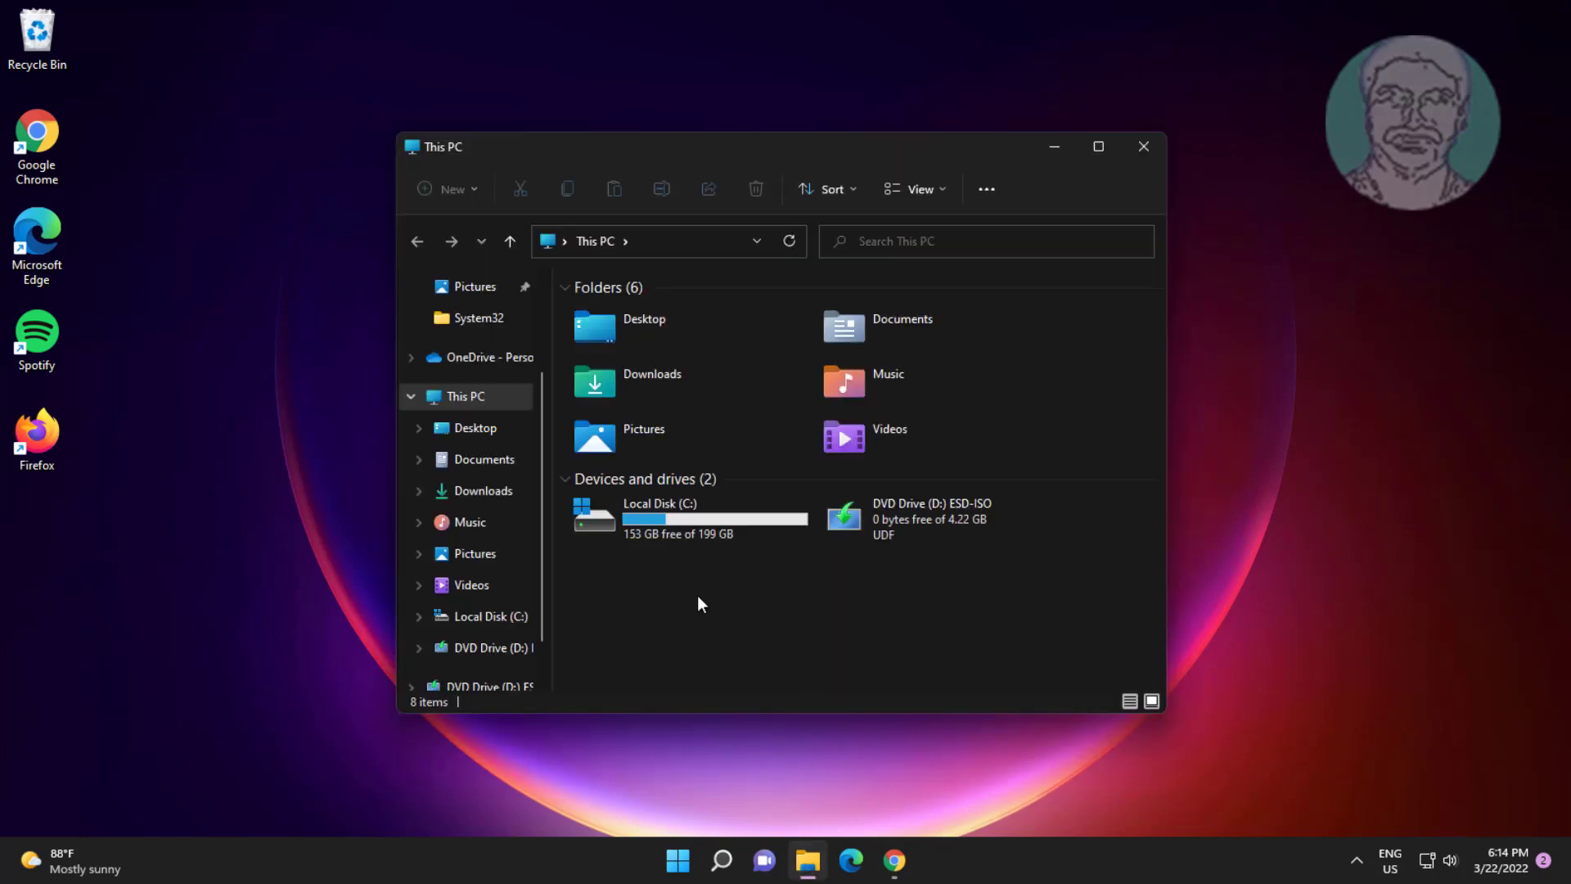
double_click(885, 316)
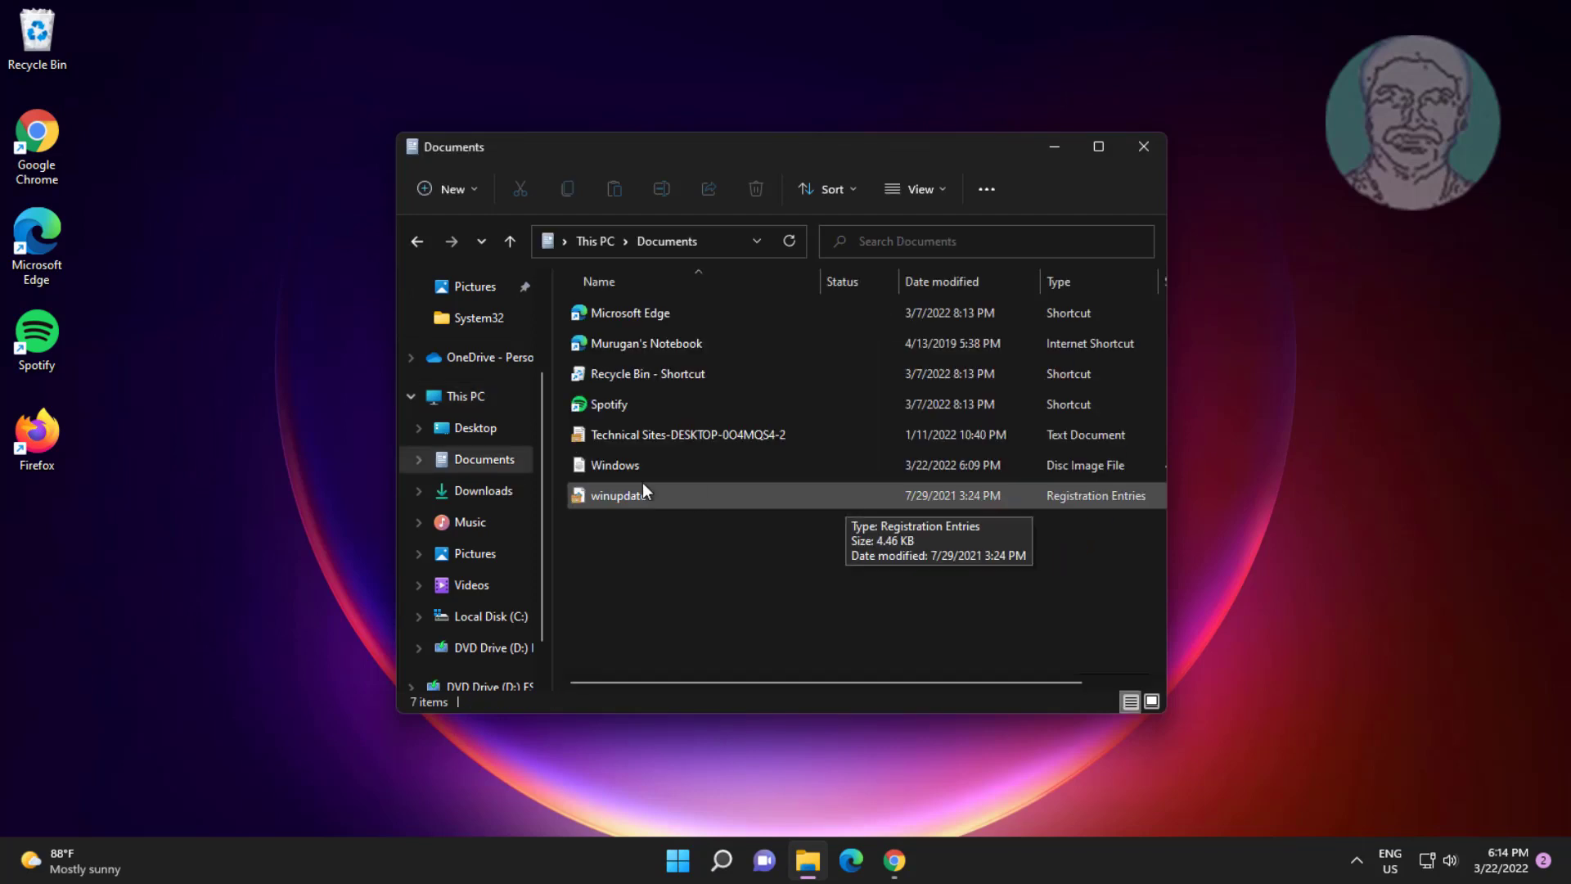
double_click(627, 469)
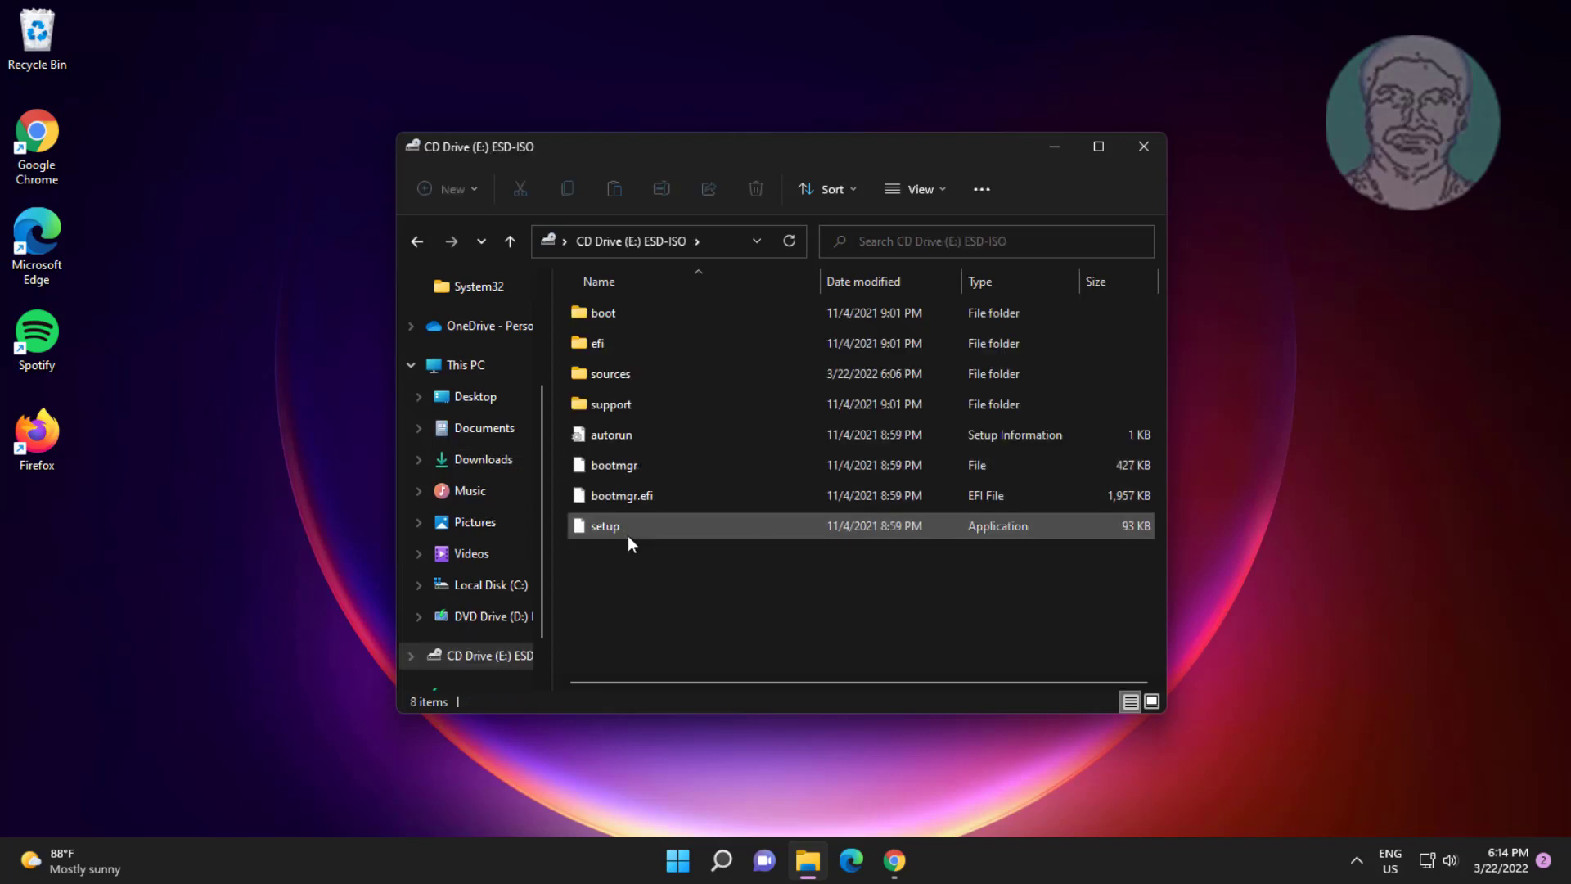
double_click(626, 531)
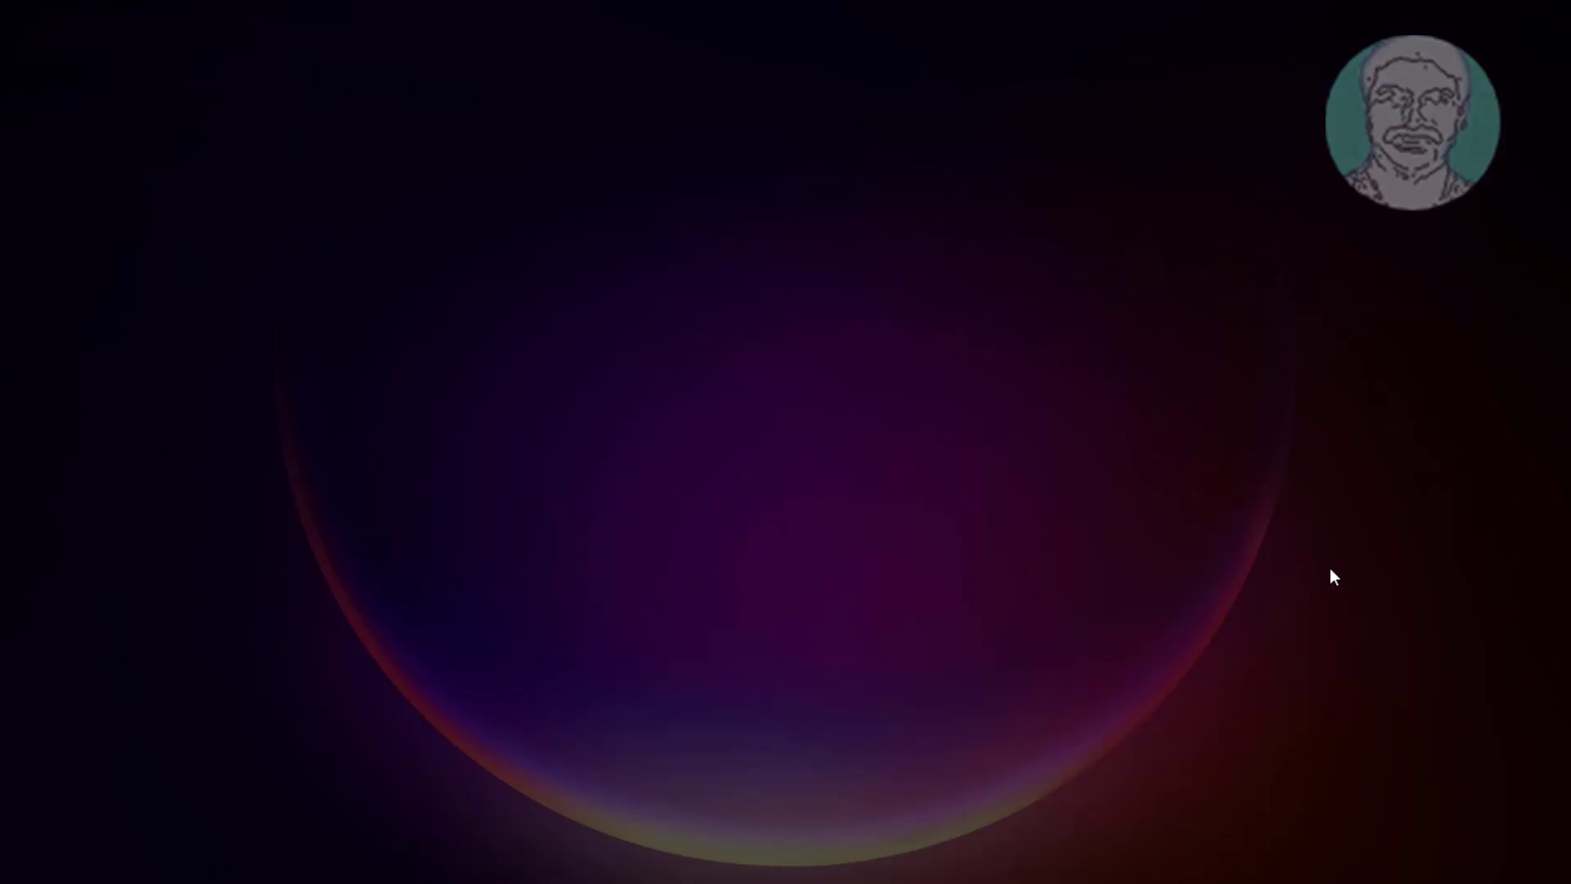
left_click(648, 581)
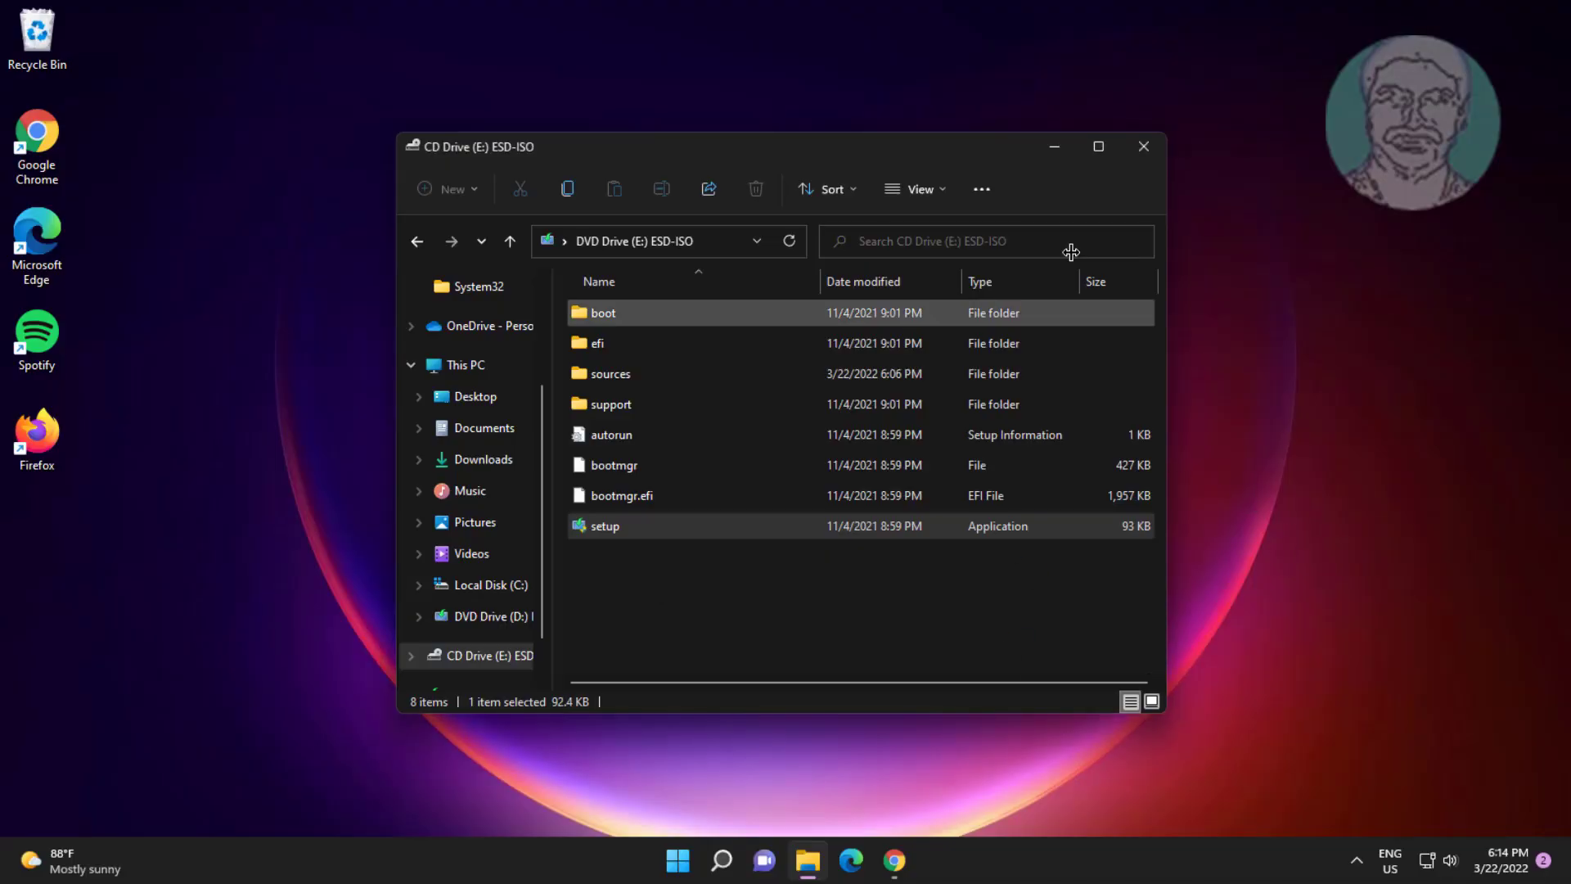
left_click(1053, 141)
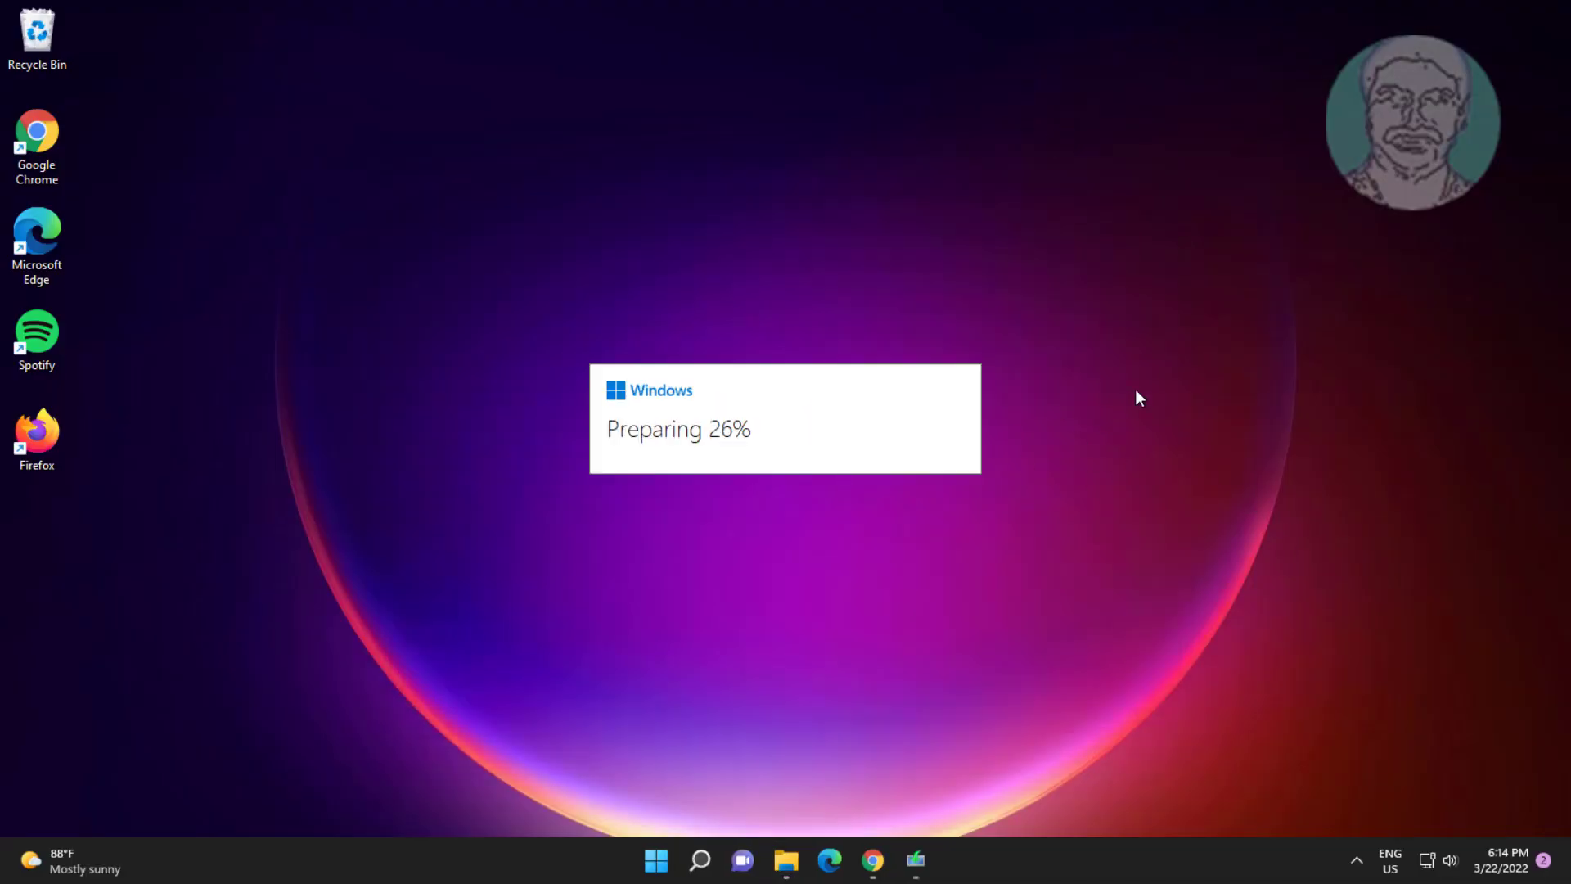
- Proceed through Windows 11 Setup, choosing to keep personal files and apps
left_click(1028, 650)
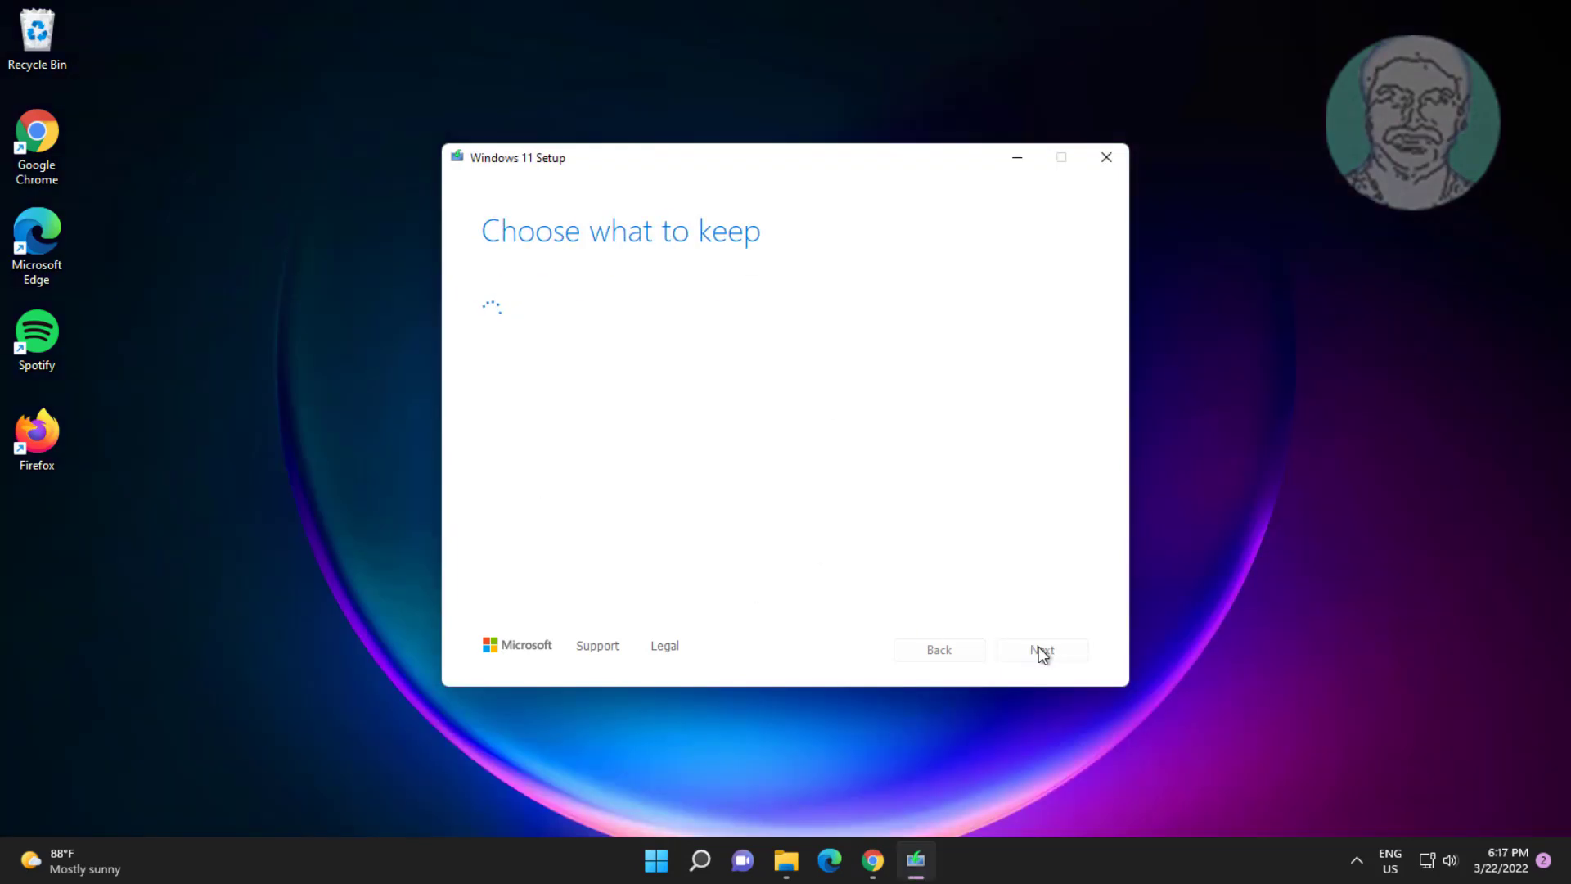
left_click(1041, 649)
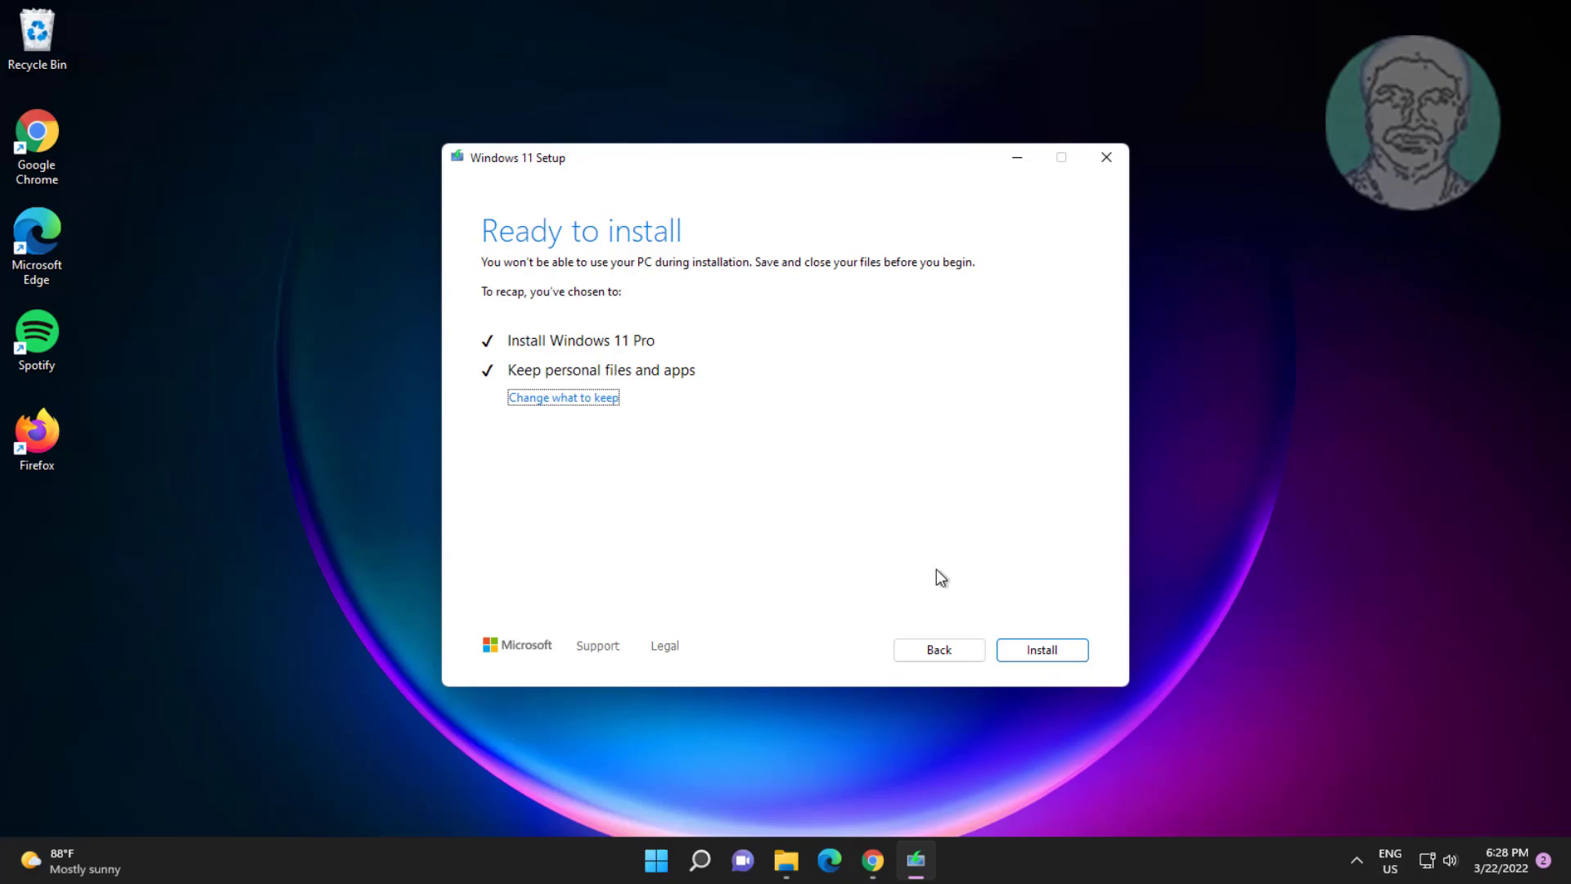
- Start the Windows 11 Pro in-place installation from the Ready to install page
left_click(1030, 650)
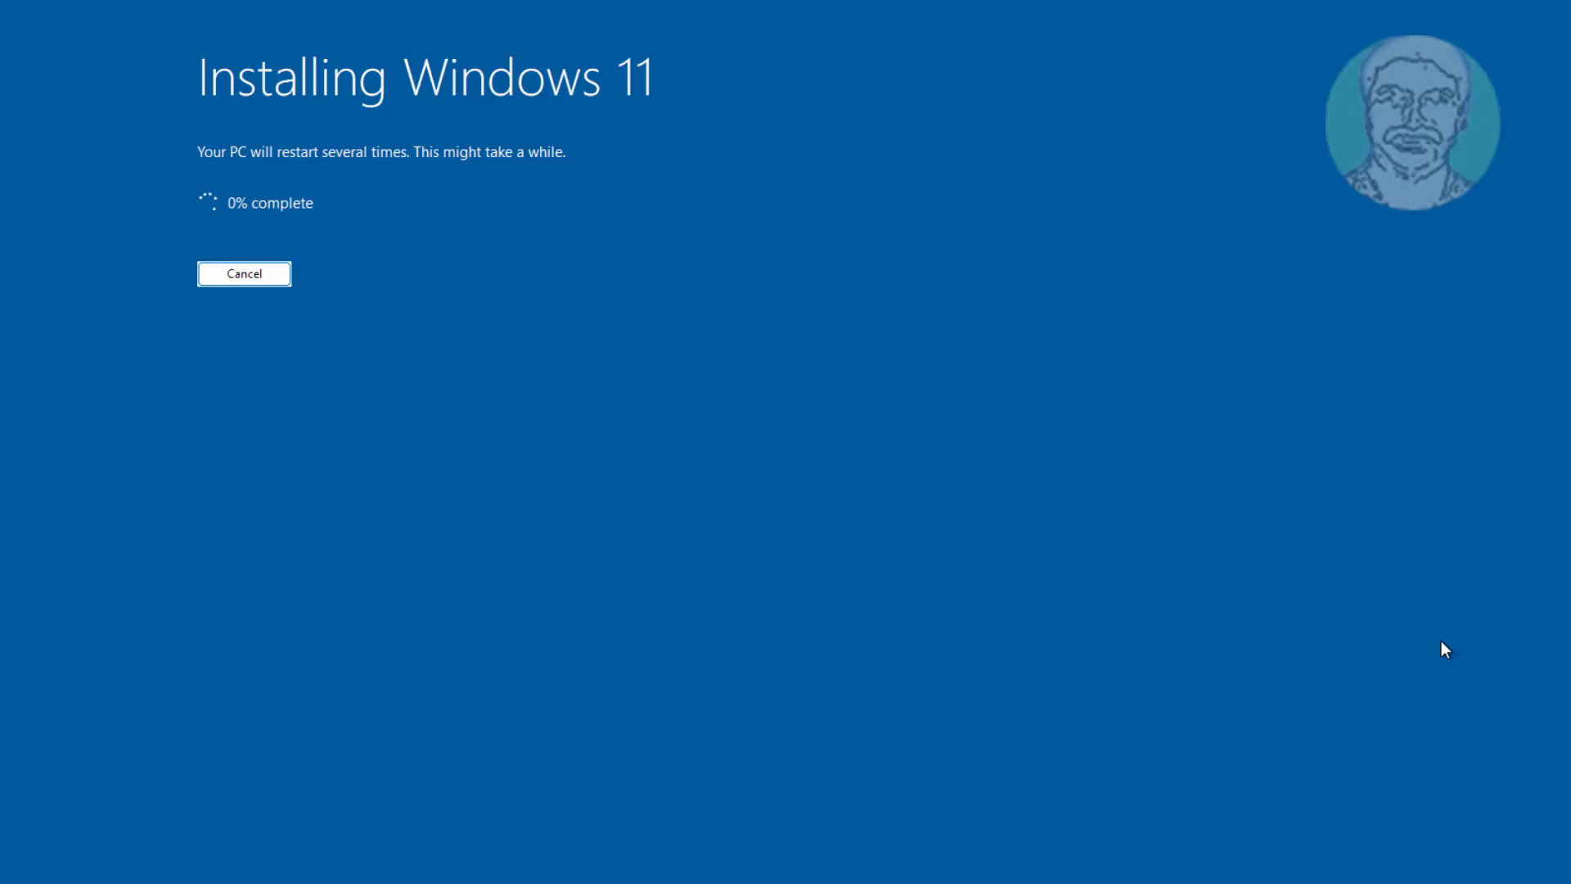